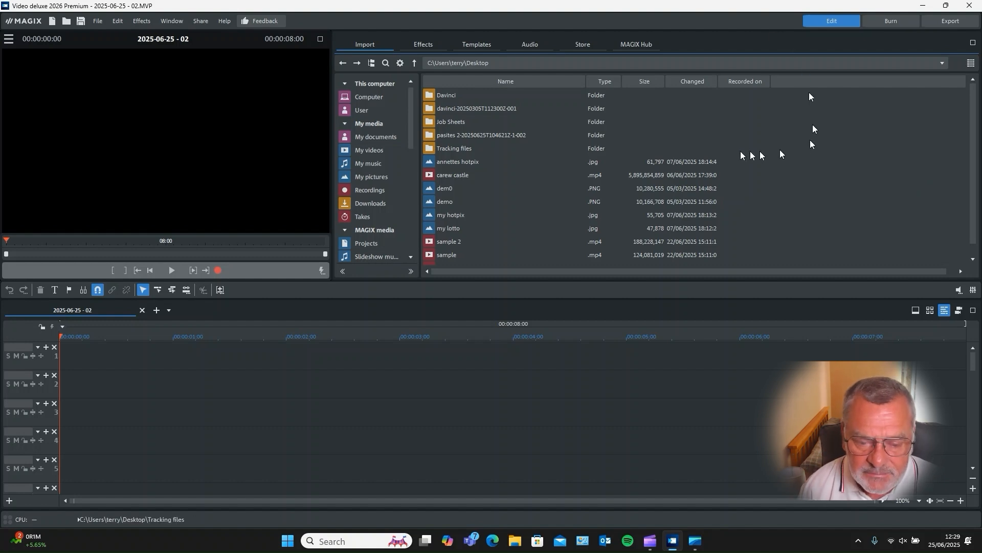
Place 096G0101.MOV from the "pasites 2" folder on track 4 and adjust the movie settings to match the file
{"action": "double_click", "coordinate": [466, 138]}
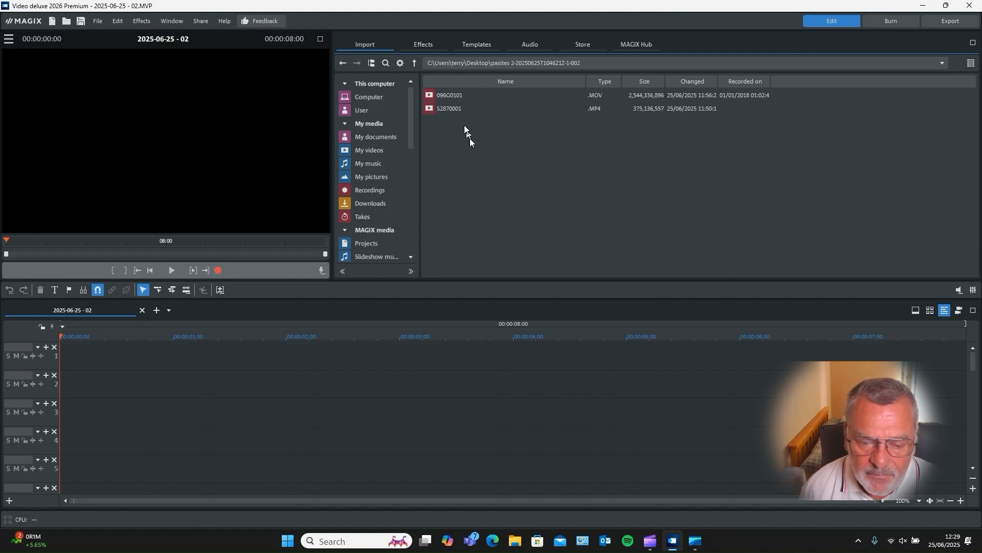
{"action": "left_click", "coordinate": [453, 99]}
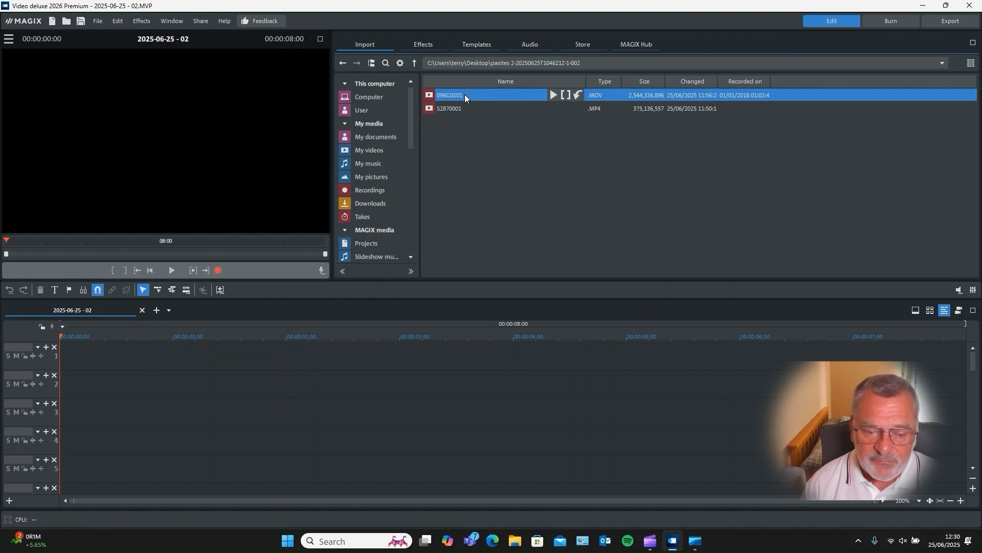
{"action": "left_click", "coordinate": [462, 108]}
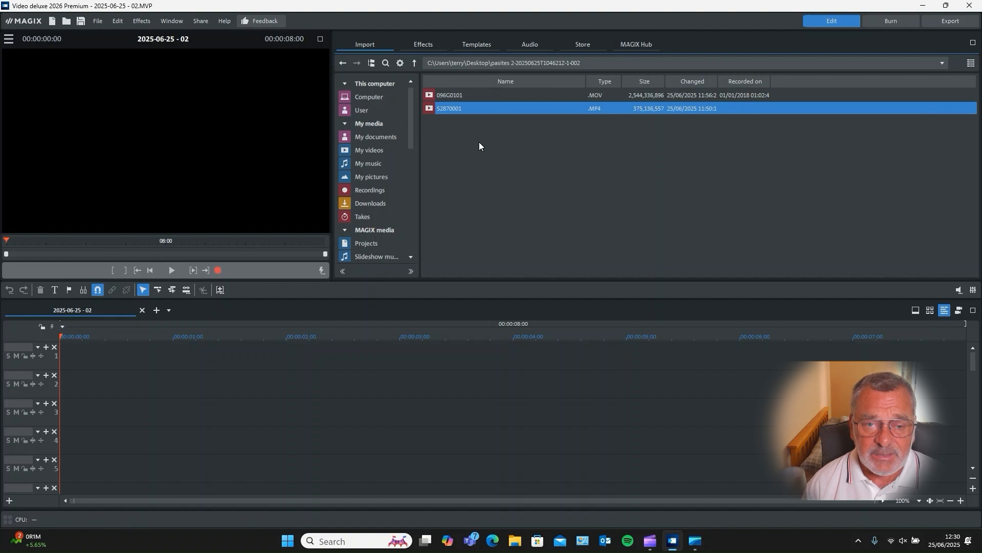
{"action": "left_click", "coordinate": [454, 95]}
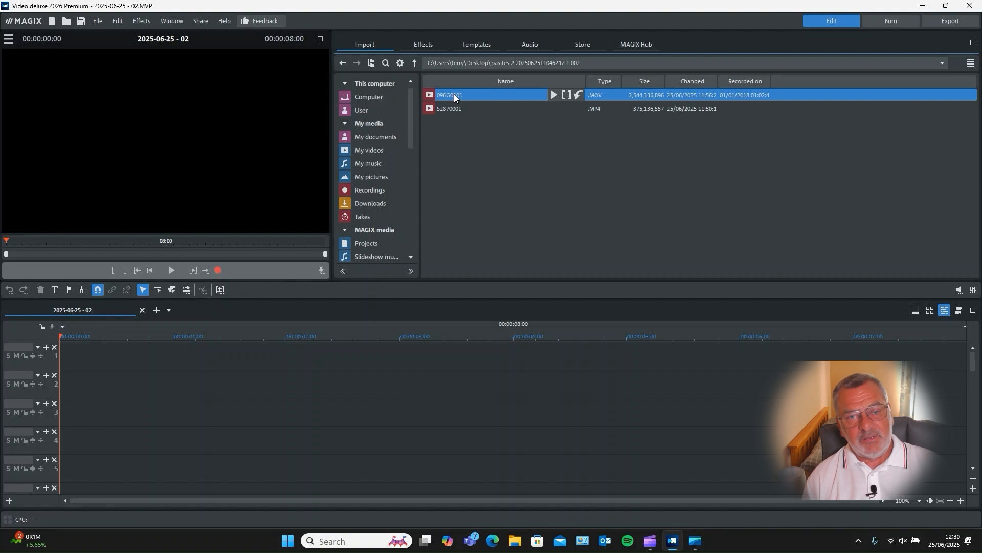
{"action": "left_click_drag", "start_coordinate": [453, 94], "coordinate": [135, 409]}
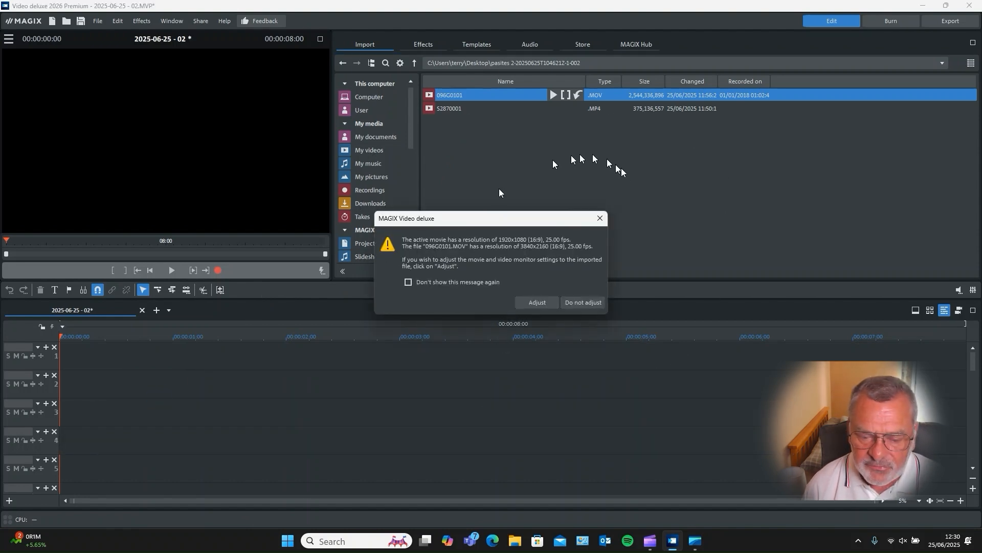
{"action": "left_click", "coordinate": [538, 303]}
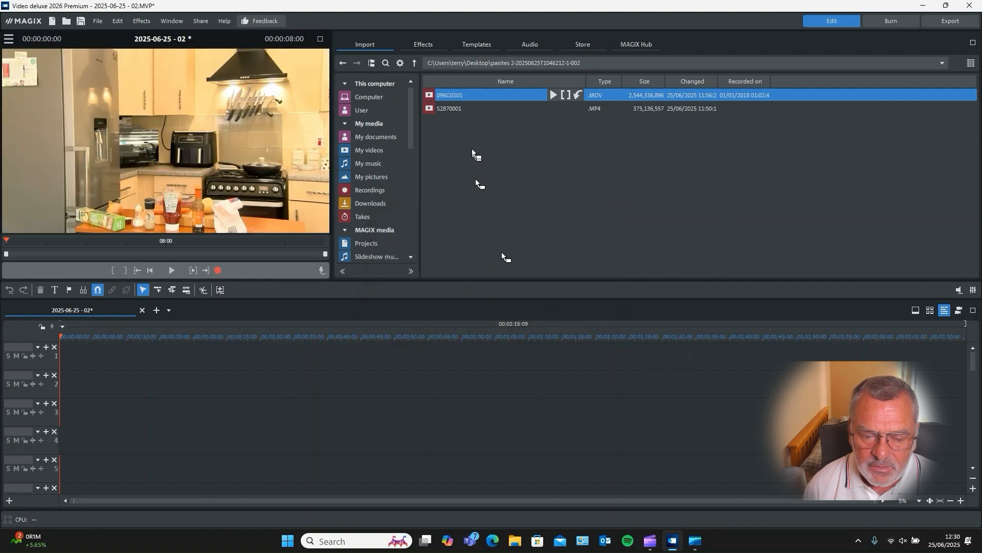
Add S2870001.MP4 at the start of track 3 and scrub the playhead forward to about 00:00:40:17
{"action": "left_click", "coordinate": [455, 109]}
{"action": "left_click_drag", "start_coordinate": [456, 109], "coordinate": [72, 405]}
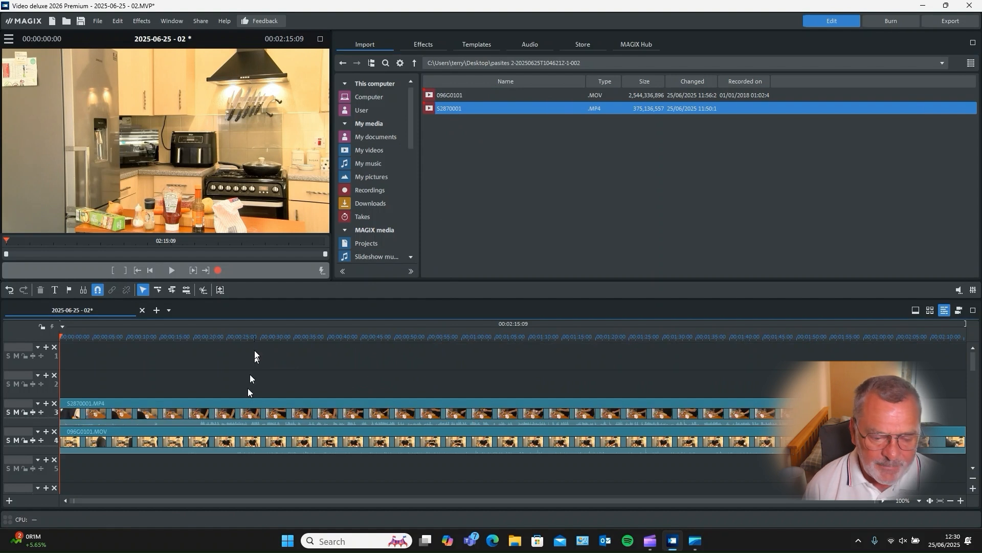
{"action": "left_click", "coordinate": [206, 339]}
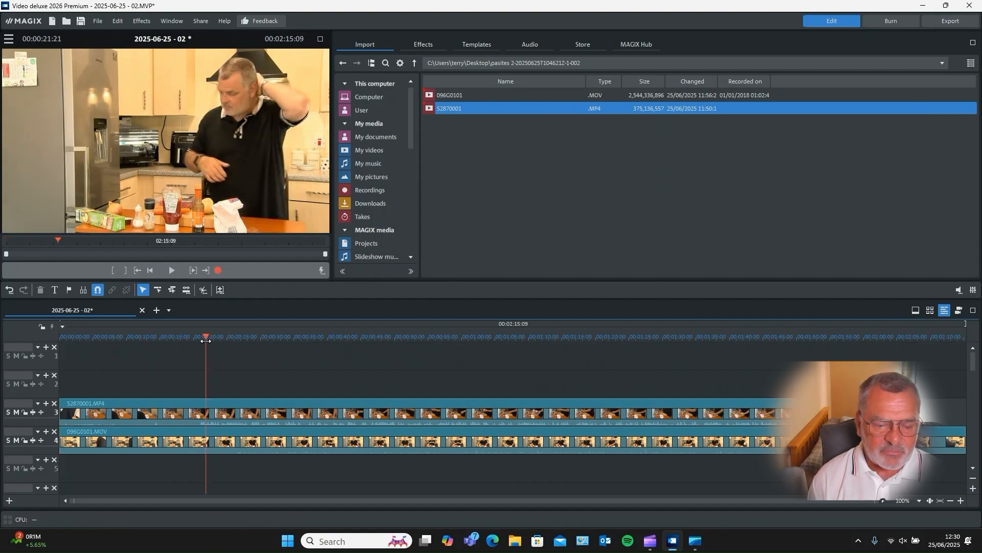
{"action": "left_click_drag", "start_coordinate": [206, 340], "coordinate": [333, 340]}
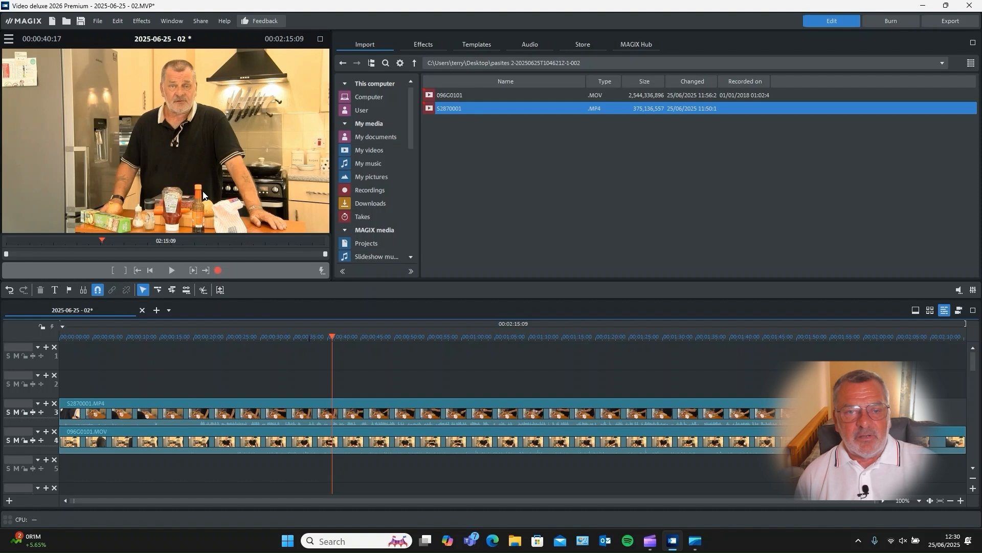
Select both timeline clips and align the other audio objects with the 096G0101.MOV track
{"action": "left_click_drag", "start_coordinate": [388, 481], "coordinate": [362, 426]}
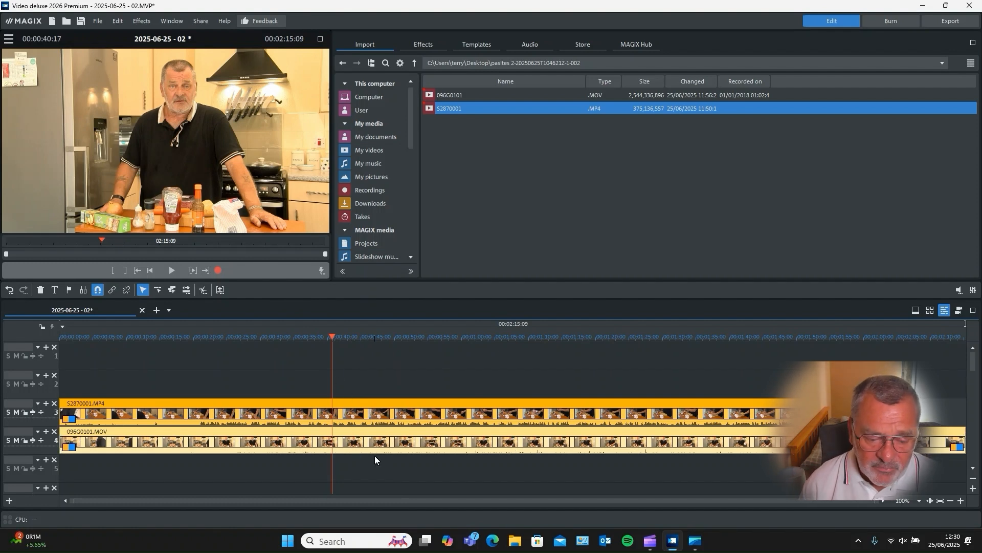
{"action": "left_click_drag", "start_coordinate": [378, 467], "coordinate": [363, 392]}
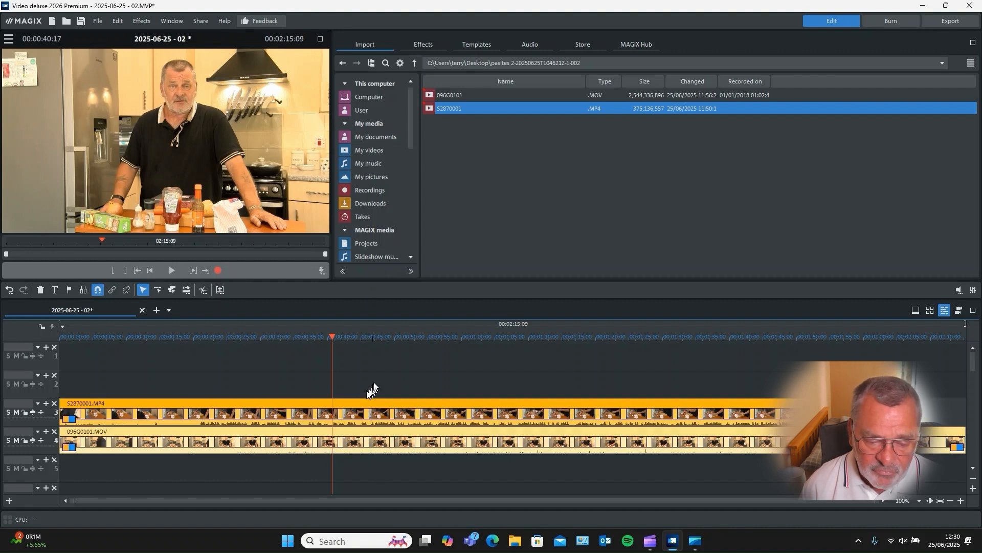
{"action": "right_click", "coordinate": [413, 452]}
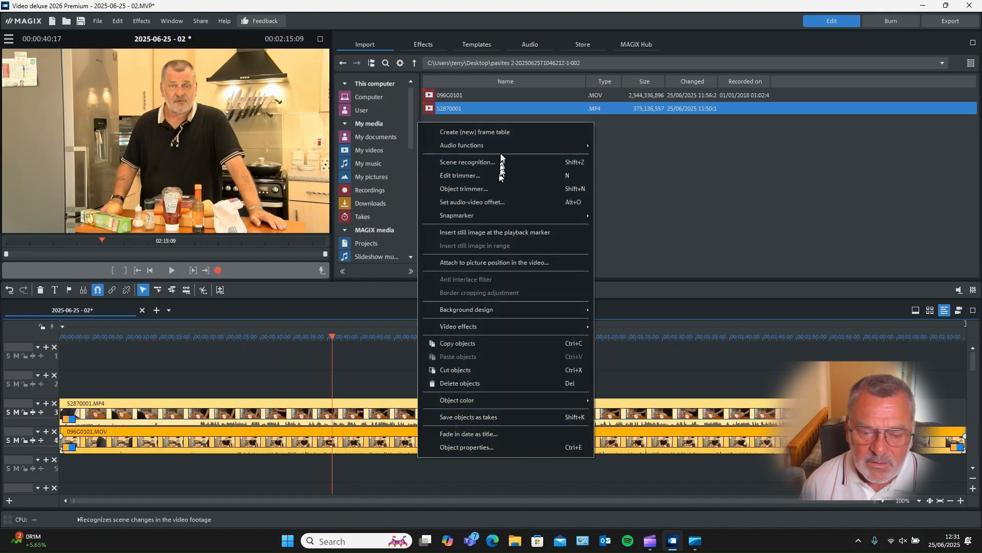
{"action": "mouse_move", "coordinate": [501, 149]}
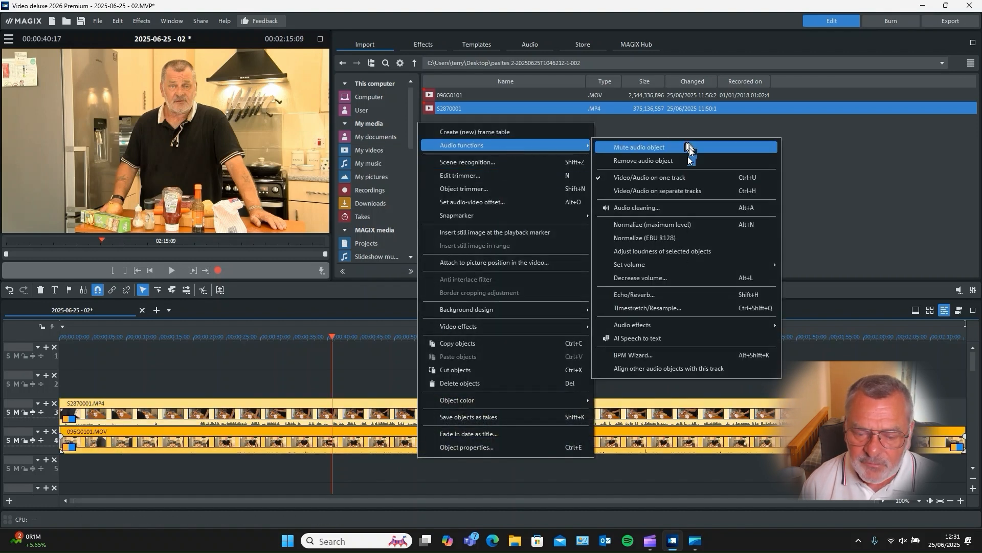
{"action": "left_click", "coordinate": [664, 369]}
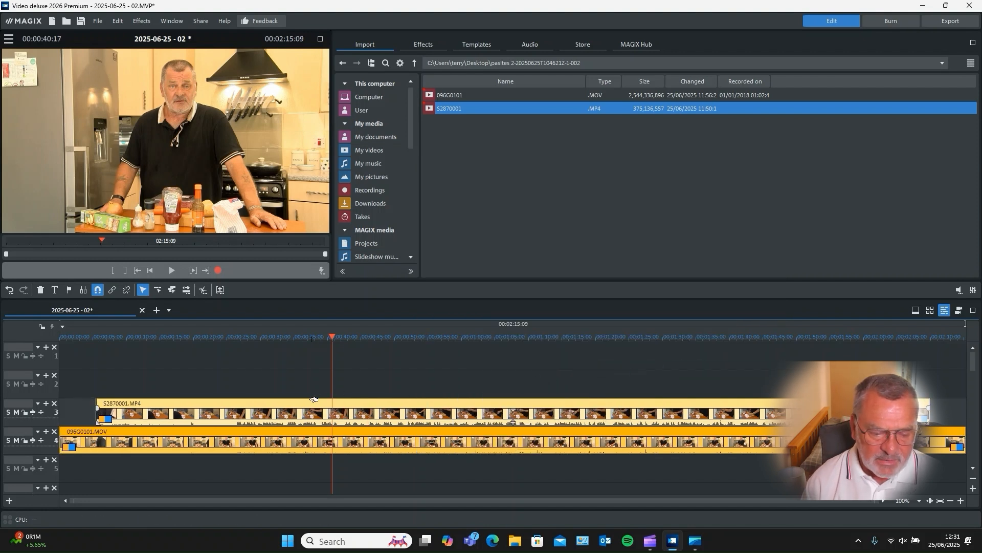
Split both synchronized clips at about 00:00:25:03
{"action": "left_click", "coordinate": [225, 338]}
{"action": "left_click", "coordinate": [228, 339]}
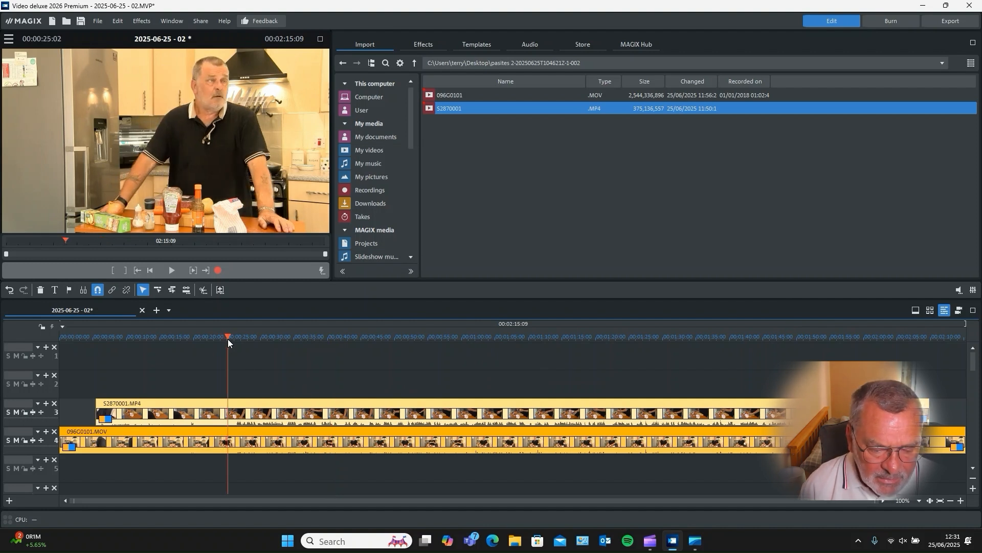
{"action": "left_click", "coordinate": [258, 474]}
{"action": "left_click", "coordinate": [236, 414]}
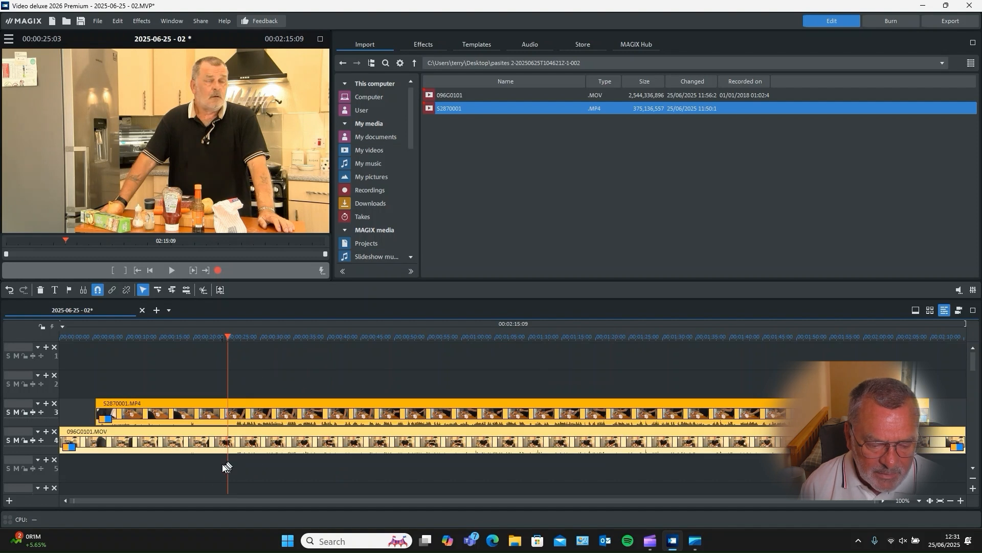
{"action": "key", "text": "t"}
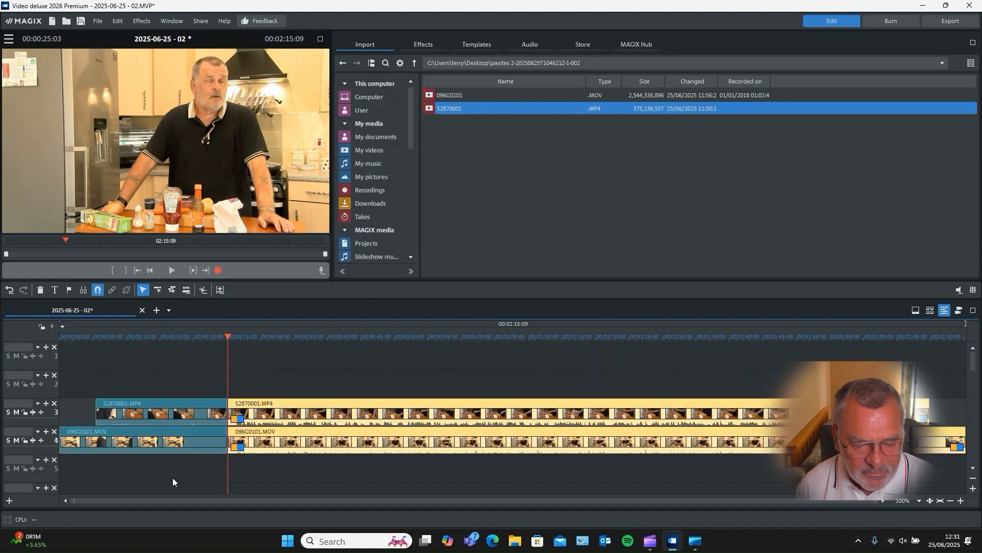
Delete the leading parts of both clips before the split and move the remaining parts together to the timeline start
{"action": "left_click_drag", "start_coordinate": [198, 386], "coordinate": [188, 458]}
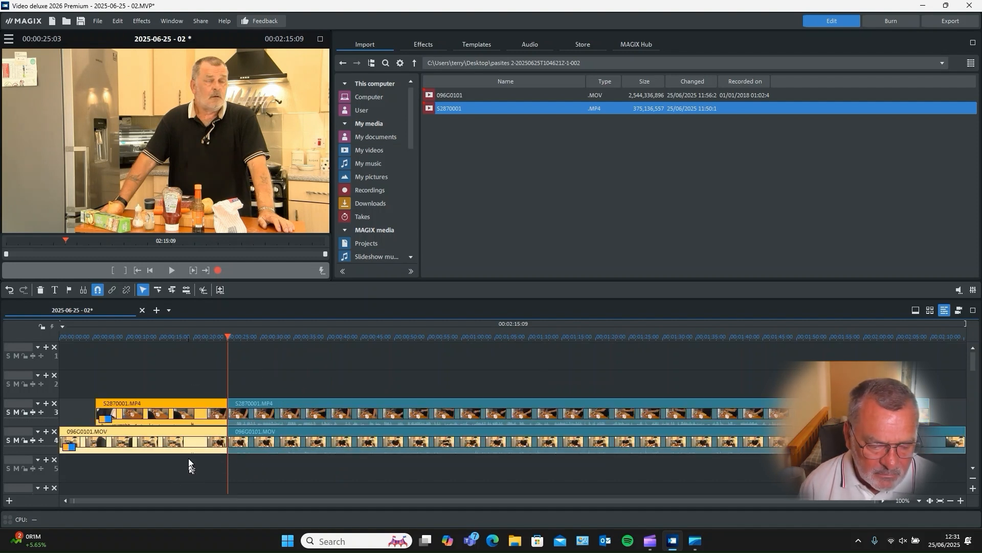
{"action": "key", "text": "Delete"}
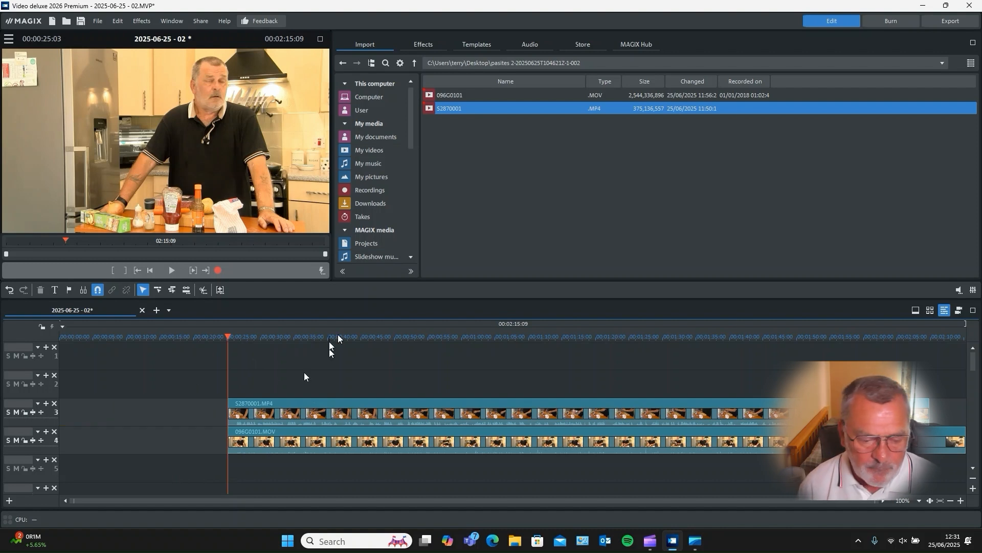
{"action": "left_click_drag", "start_coordinate": [334, 402], "coordinate": [144, 416]}
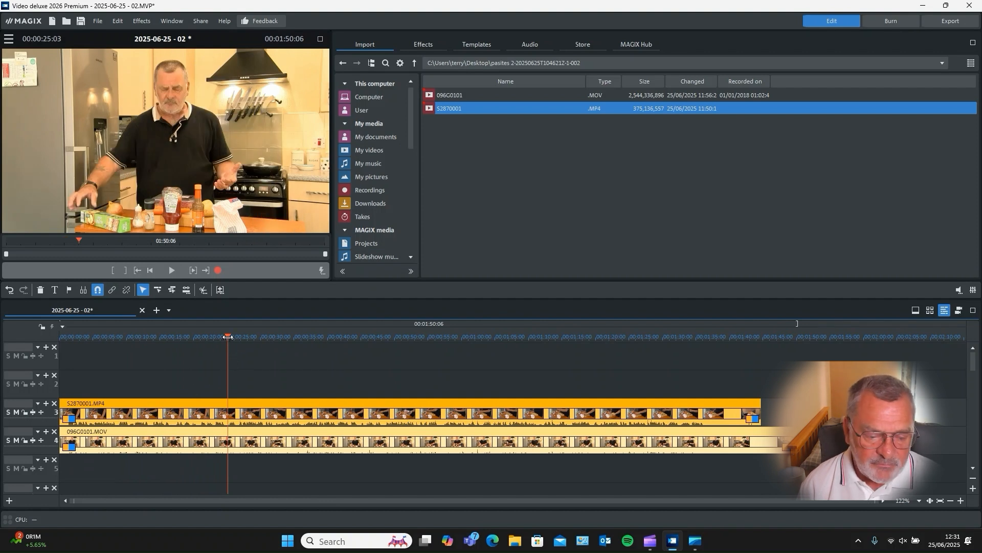
Play the trimmed clips from the beginning to check their synchronization
{"action": "left_click_drag", "start_coordinate": [228, 336], "coordinate": [51, 351]}
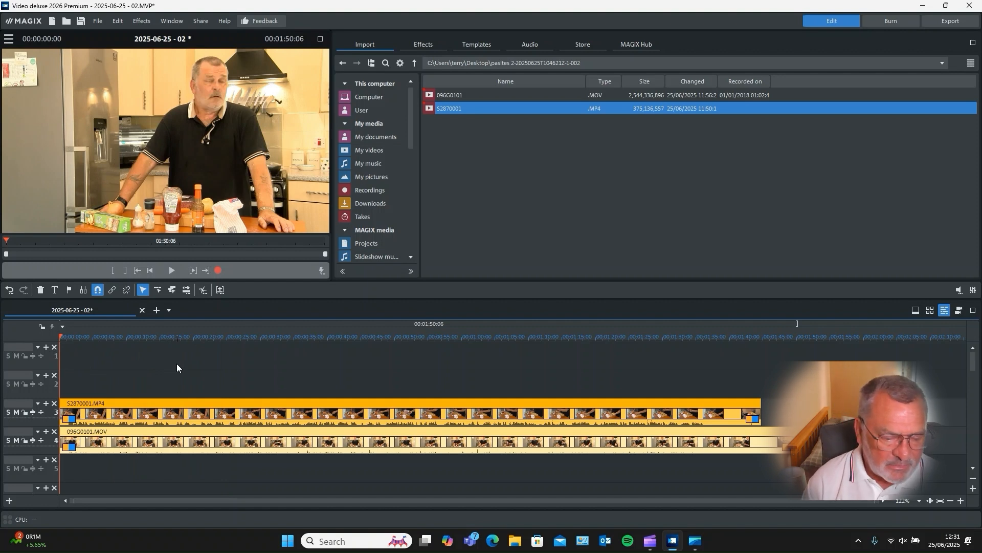
{"action": "left_click", "coordinate": [170, 269]}
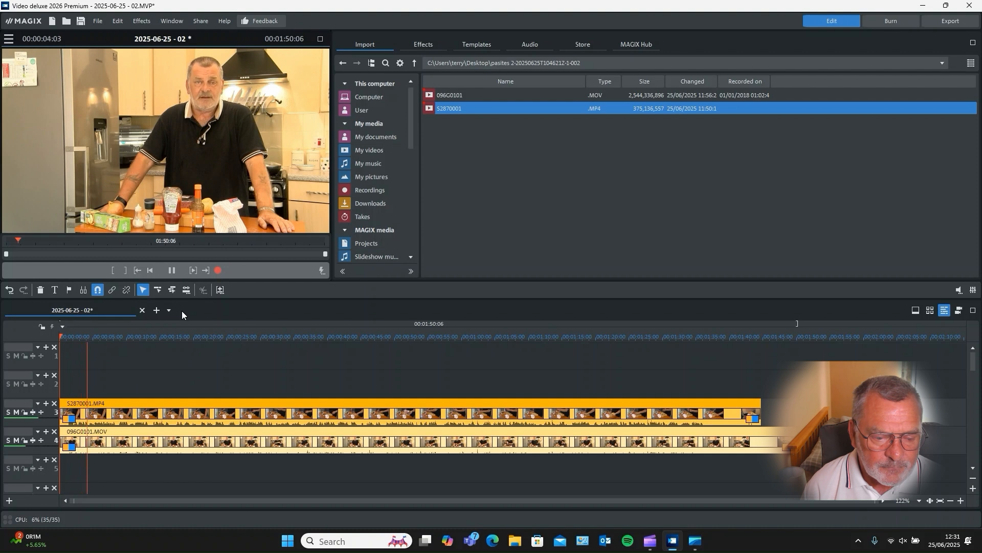
{"action": "left_click", "coordinate": [169, 270]}
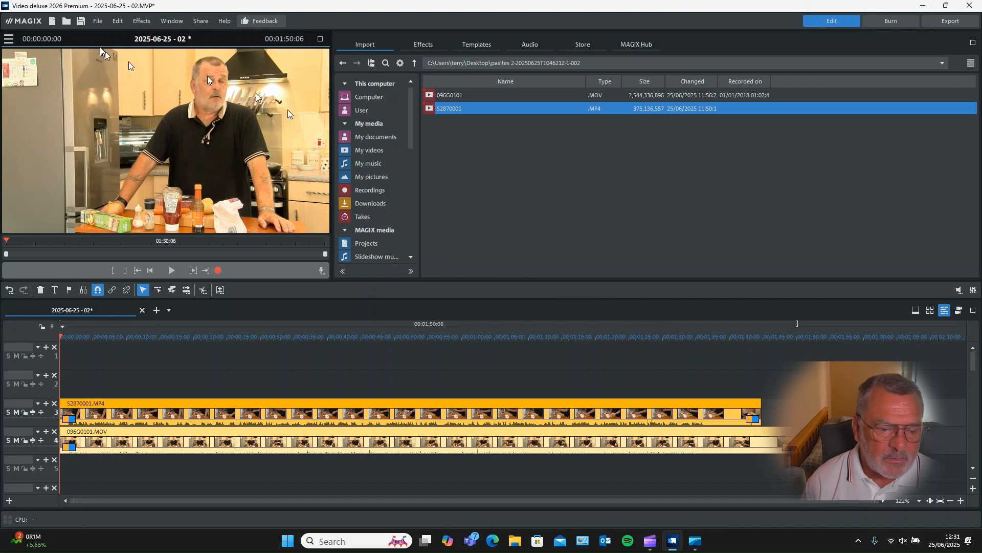
Turn on Multicam editing and choose the 096G0101.MOV camera from the start of the timeline
{"action": "left_click", "coordinate": [121, 22]}
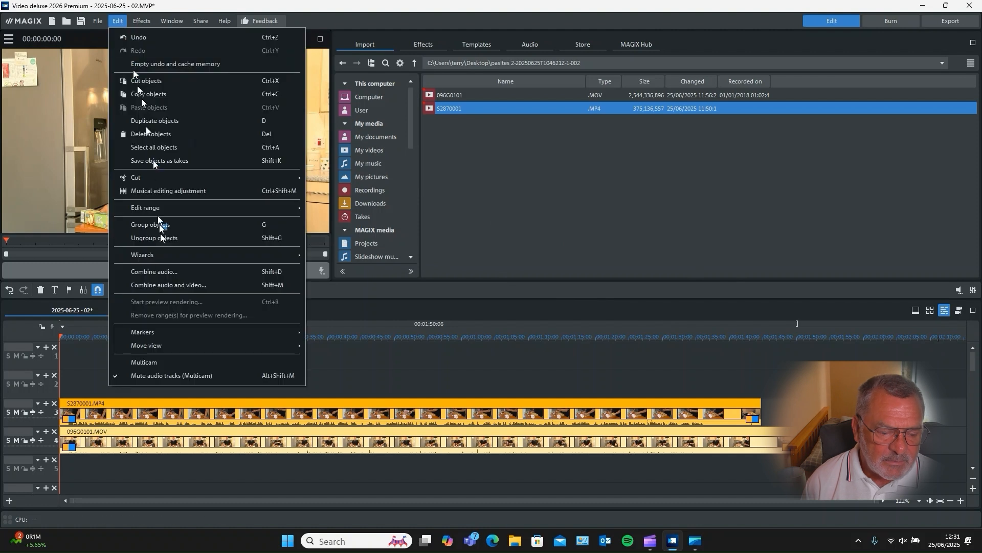
{"action": "left_click", "coordinate": [149, 366]}
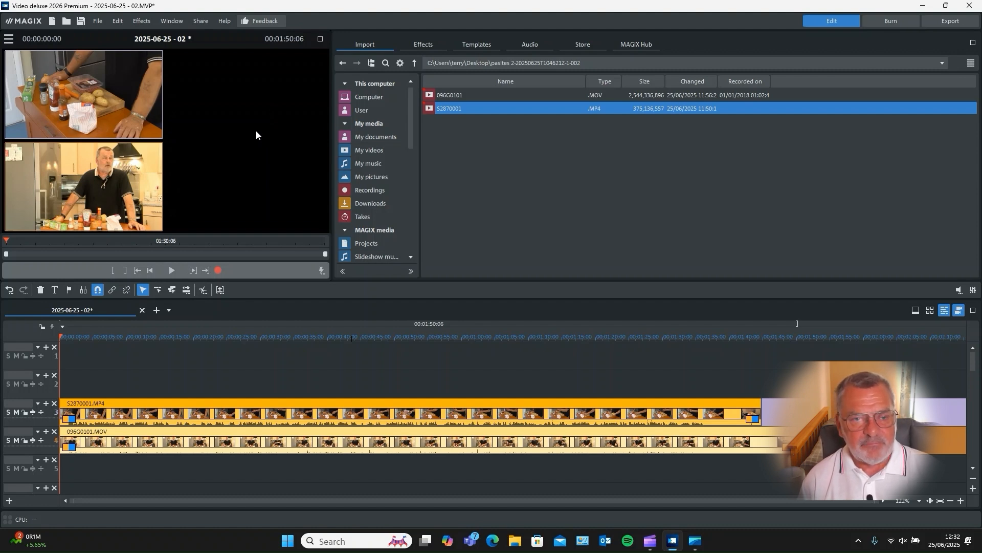
{"action": "left_click", "coordinate": [104, 186]}
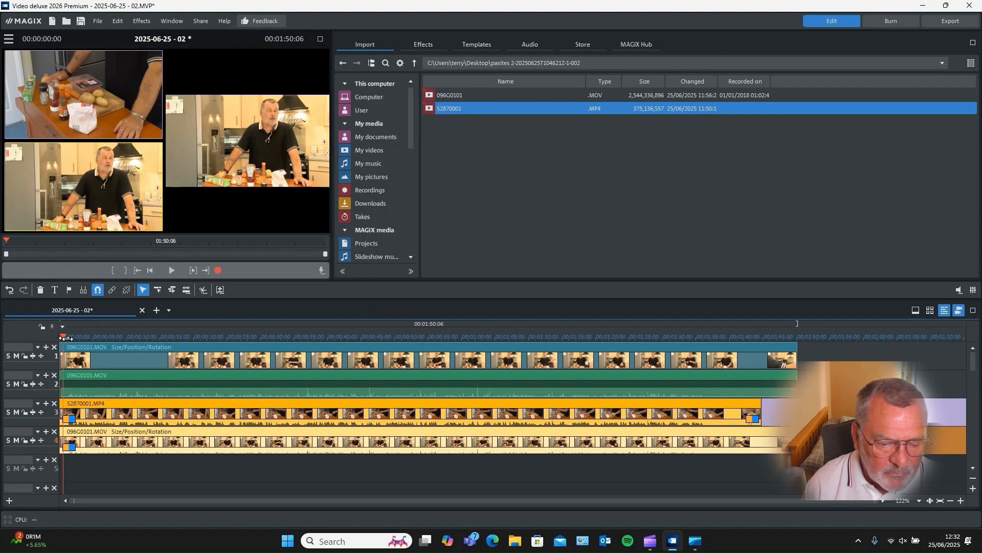
Switch to the S2870001.MP4 camera at about 00:00:41:15 and back to 096G0101.MOV at about 00:00:44:22
{"action": "left_click_drag", "start_coordinate": [61, 336], "coordinate": [338, 361]}
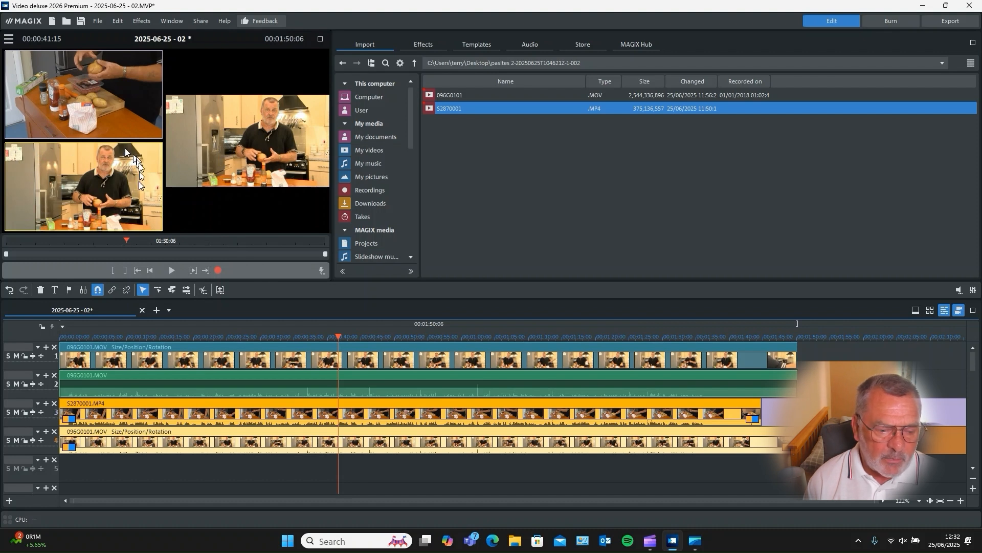
{"action": "left_click", "coordinate": [76, 103]}
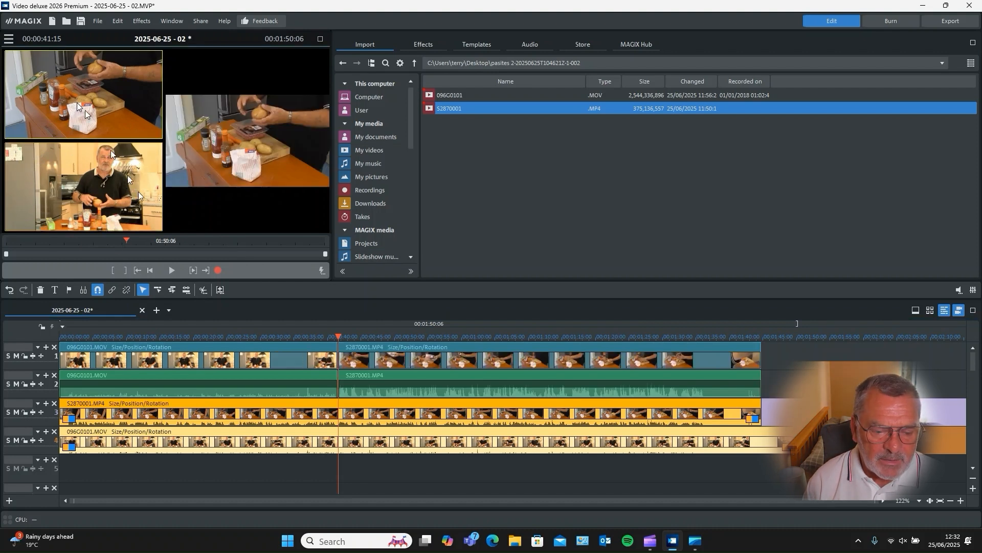
{"action": "left_click", "coordinate": [337, 336]}
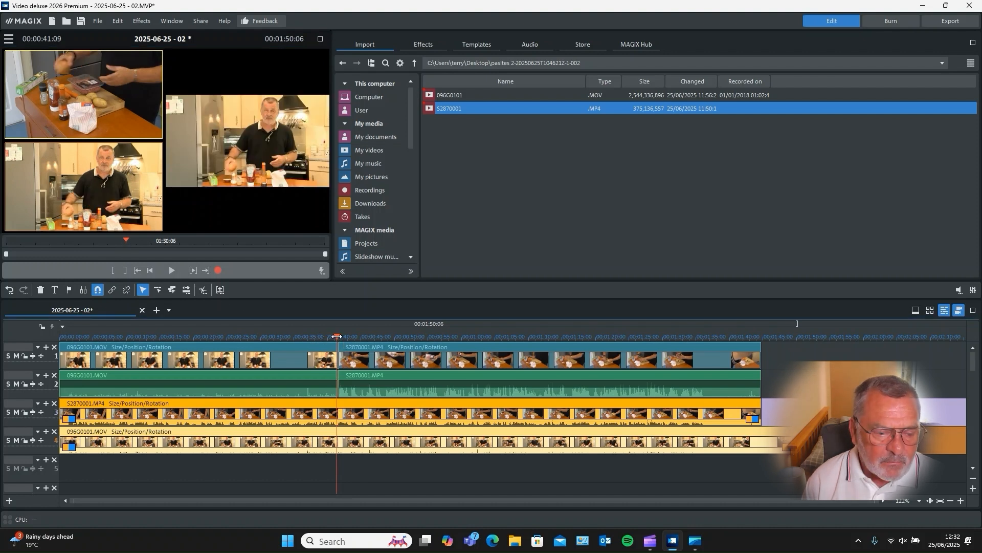
{"action": "left_click_drag", "start_coordinate": [337, 336], "coordinate": [361, 334]}
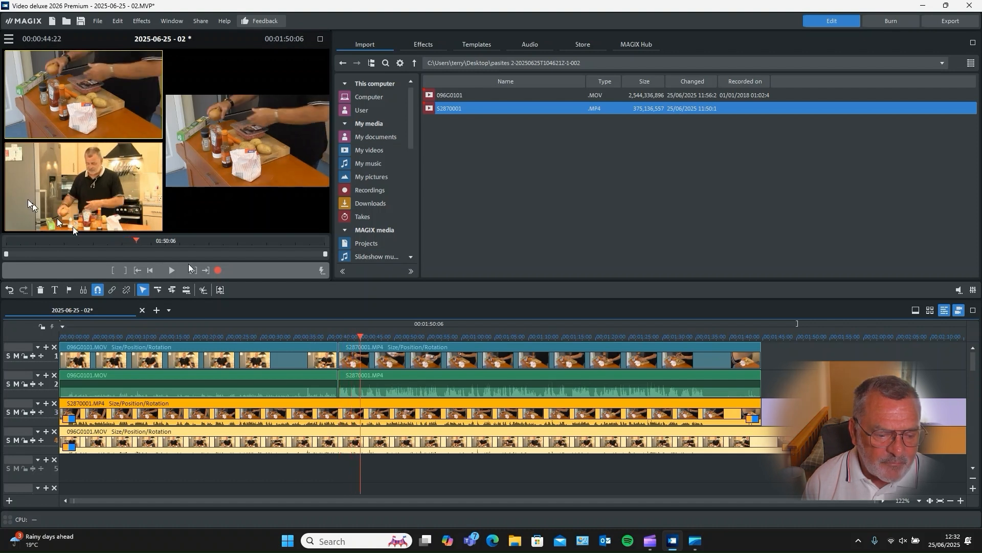
{"action": "left_click", "coordinate": [43, 186]}
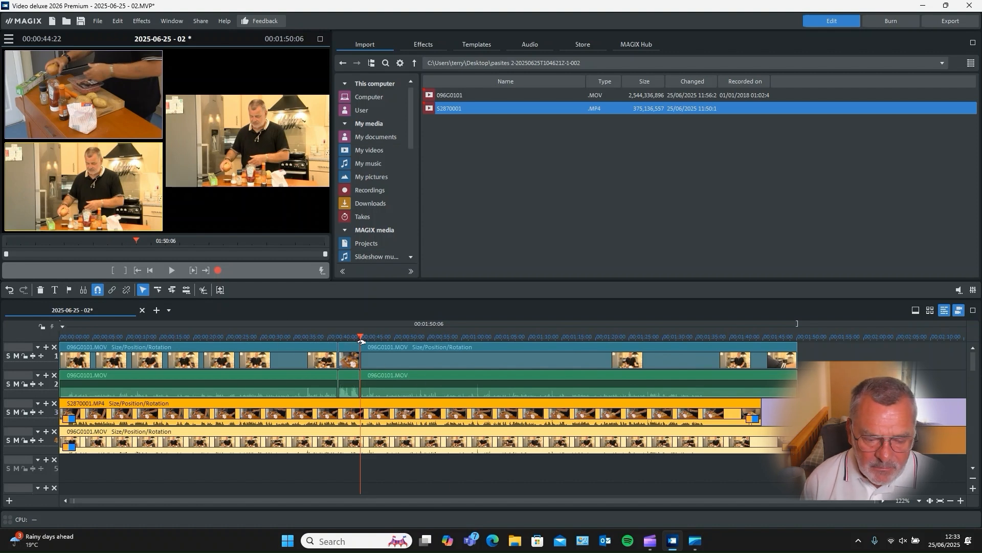
Cut to the S2870001.MP4 camera at about 00:00:47:06 and return to 096G0101.MOV at about 00:00:54:13
{"action": "left_click_drag", "start_coordinate": [360, 341], "coordinate": [376, 340]}
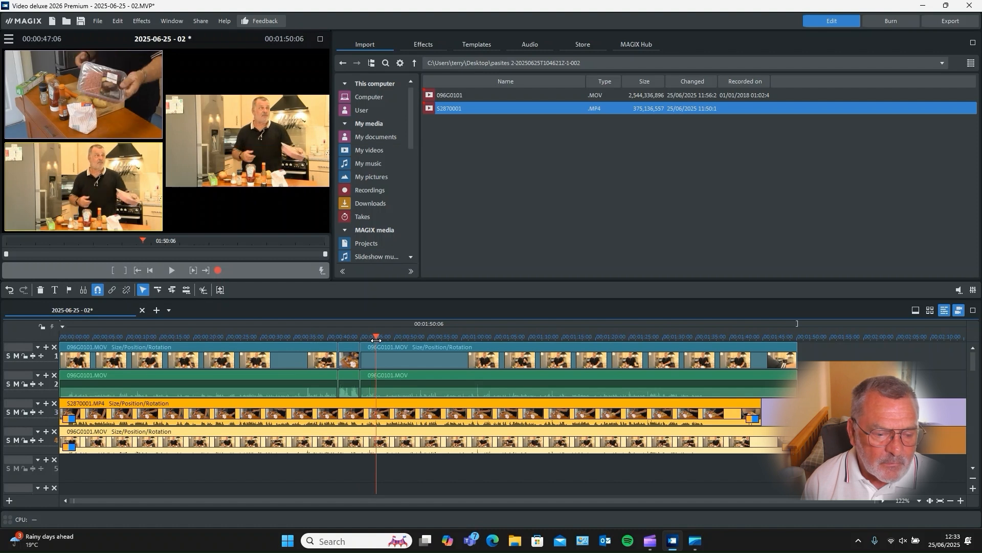
{"action": "left_click", "coordinate": [51, 61]}
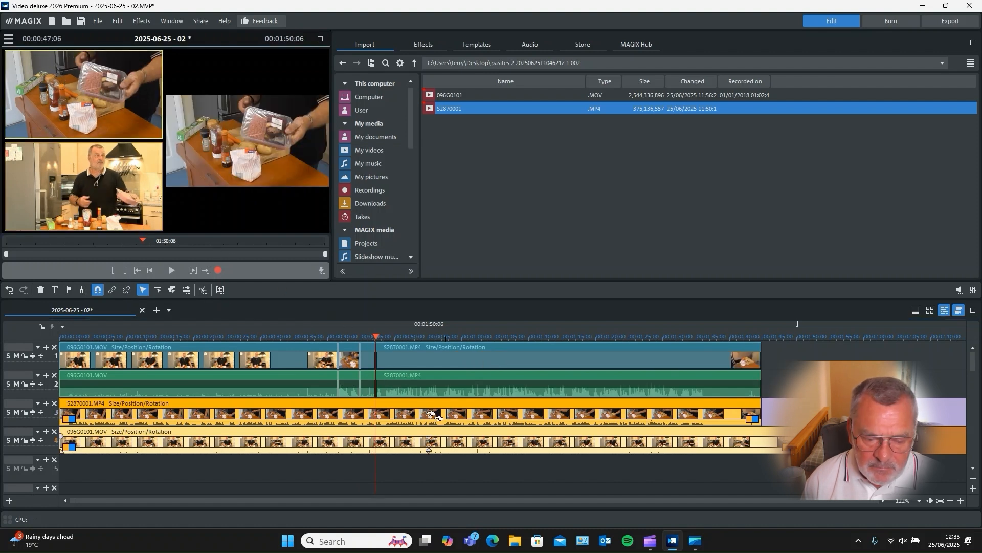
{"action": "left_click_drag", "start_coordinate": [376, 336], "coordinate": [425, 336]}
{"action": "left_click", "coordinate": [125, 200]}
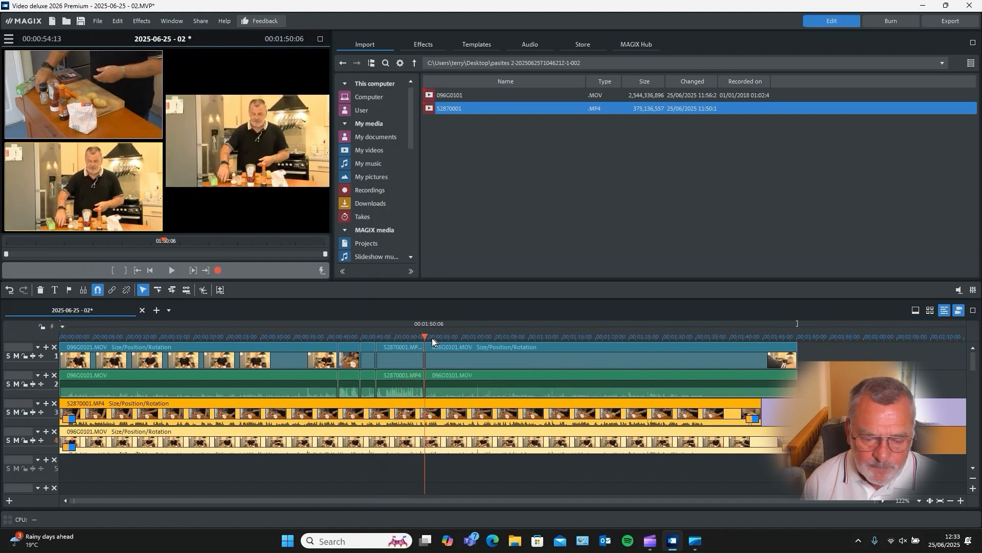
Cut to the S2870001.MP4 camera at about 00:00:56:01 and return to 096G0101.MOV at about 00:00:57:05
{"action": "left_click_drag", "start_coordinate": [428, 338], "coordinate": [435, 338]}
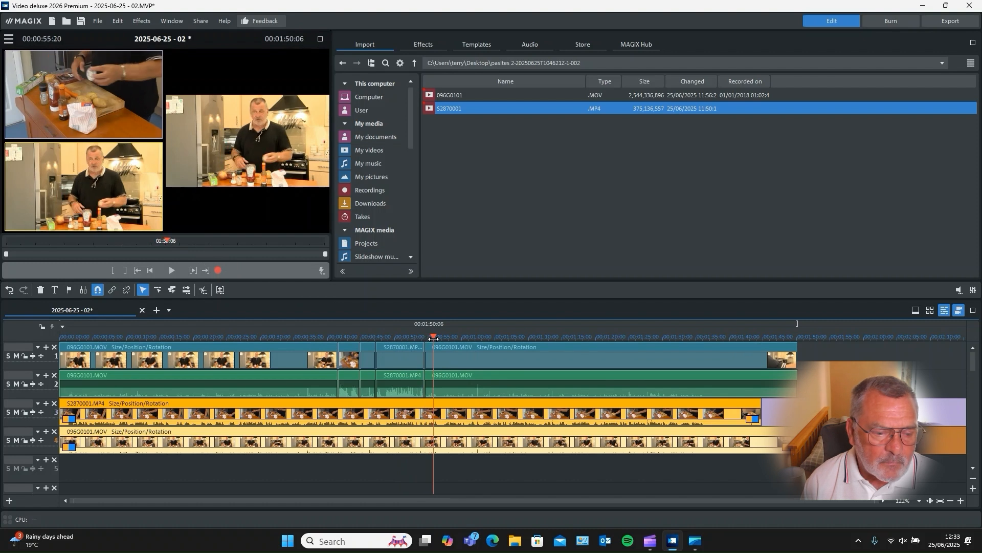
{"action": "left_click", "coordinate": [126, 129]}
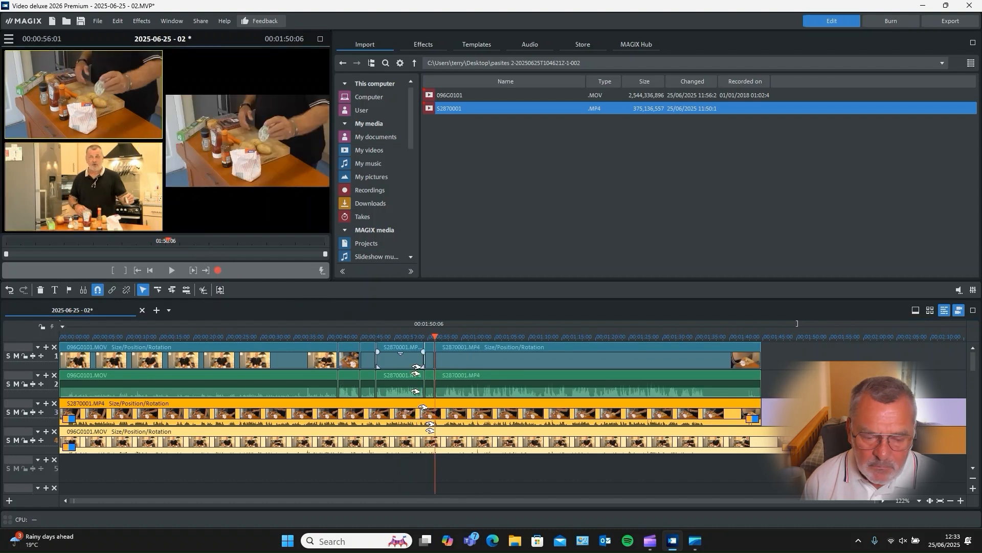
{"action": "left_click", "coordinate": [434, 338]}
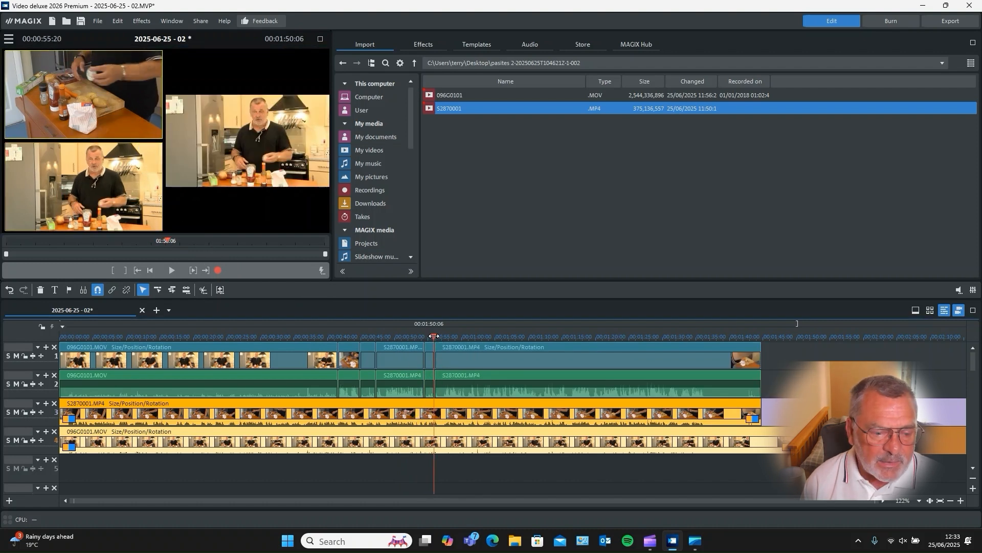
{"action": "left_click", "coordinate": [440, 336]}
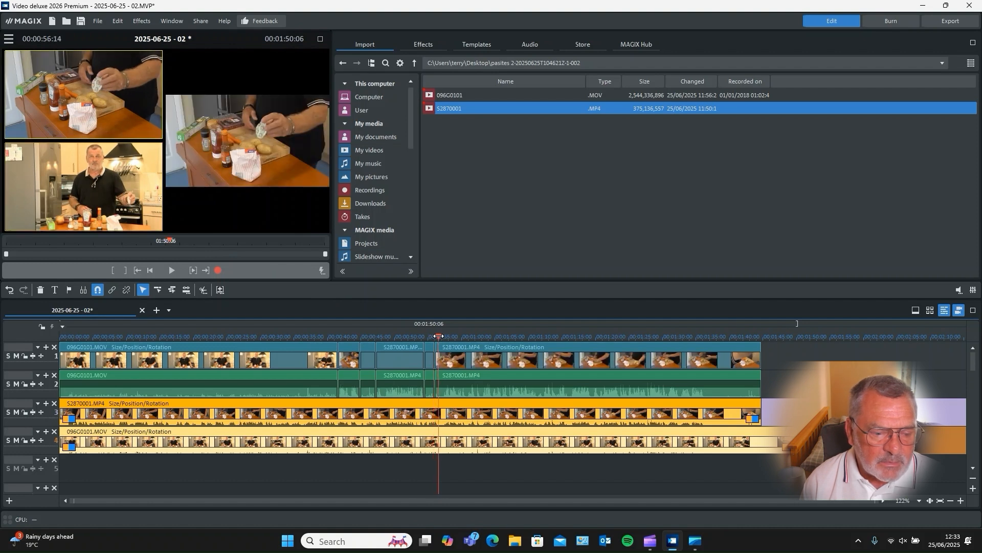
{"action": "left_click_drag", "start_coordinate": [439, 336], "coordinate": [443, 338]}
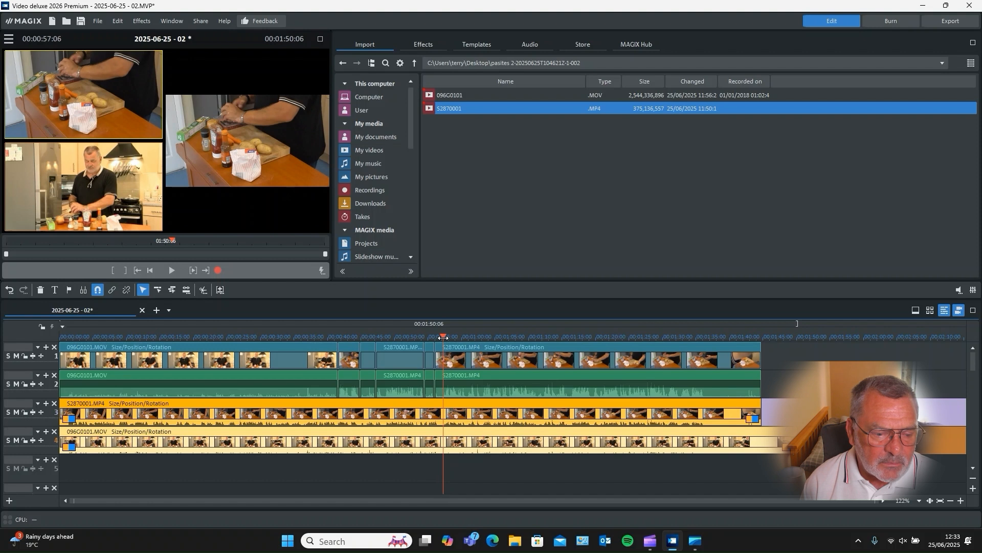
{"action": "left_click_drag", "start_coordinate": [443, 337], "coordinate": [443, 338]}
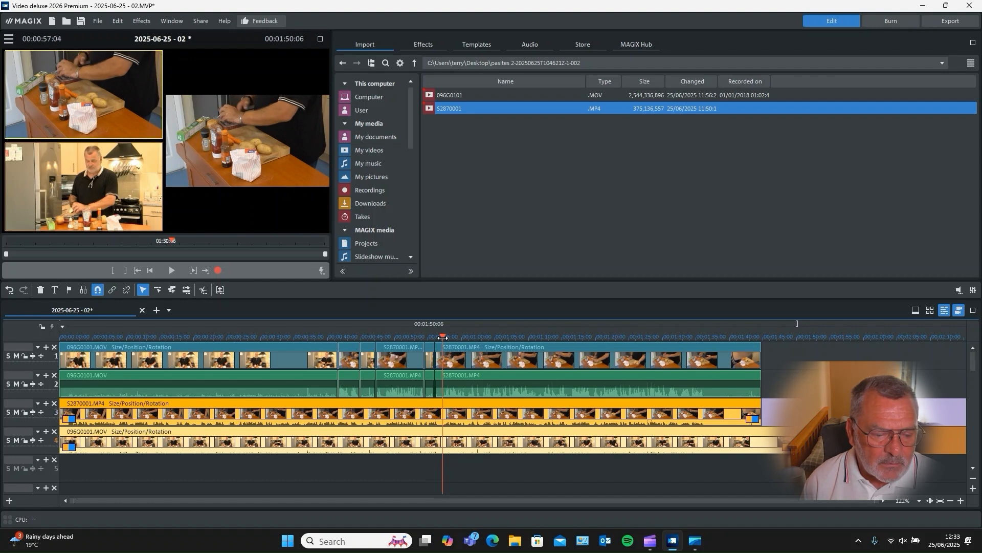
{"action": "left_click", "coordinate": [50, 189]}
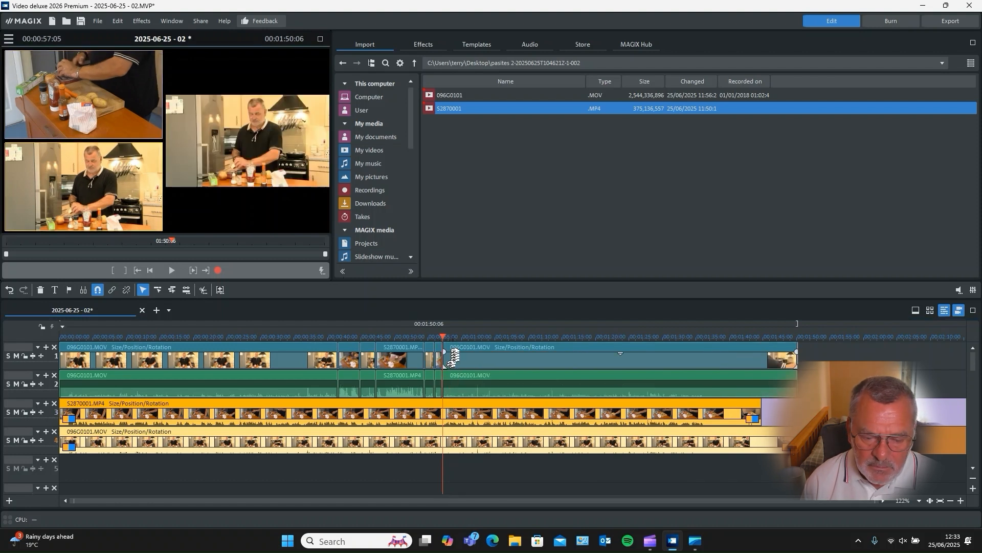
Switch to the S2870001.MP4 camera at 00:00:58:06 and back to 096G0101.MOV at 00:00:59:23
{"action": "left_click_drag", "start_coordinate": [445, 338], "coordinate": [449, 334]}
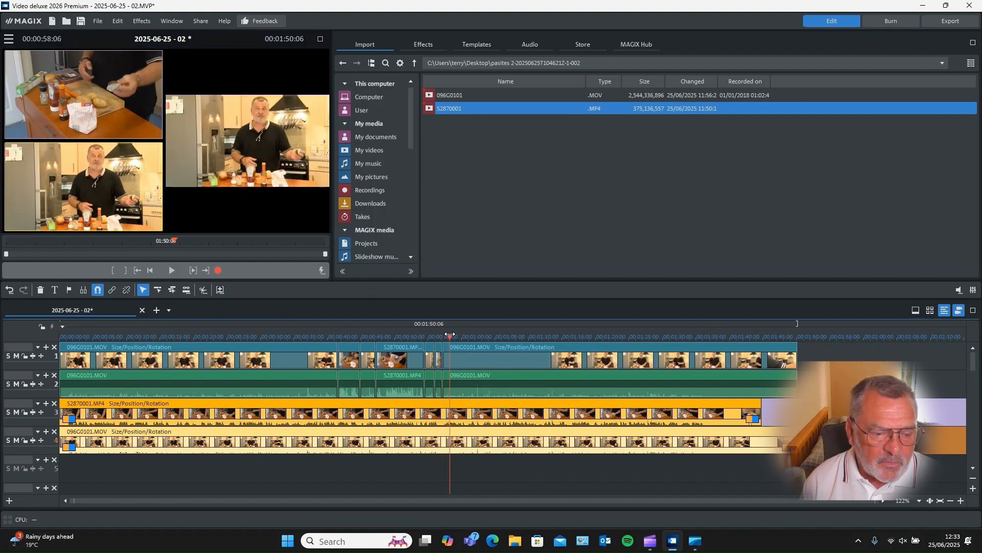
{"action": "key", "text": "1"}
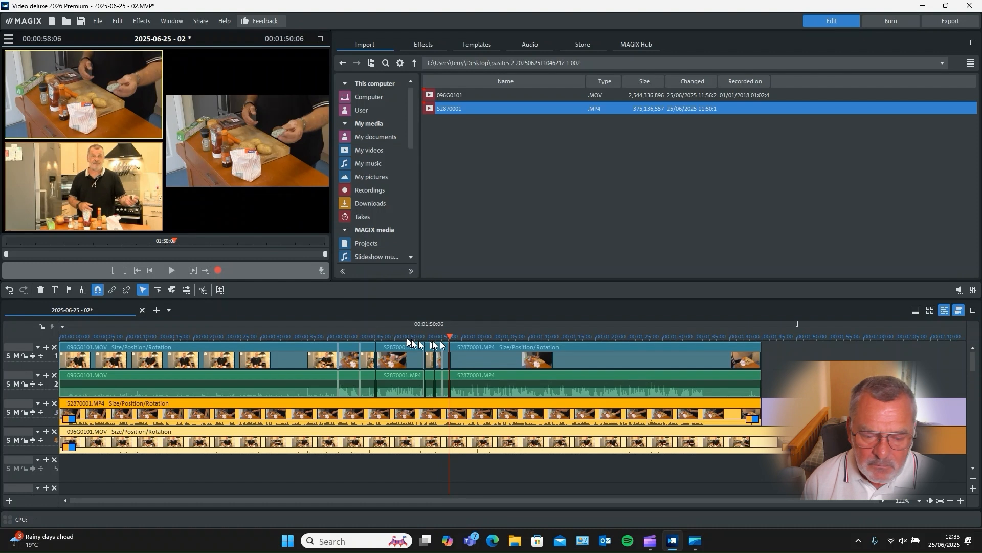
{"action": "left_click_drag", "start_coordinate": [449, 336], "coordinate": [461, 333]}
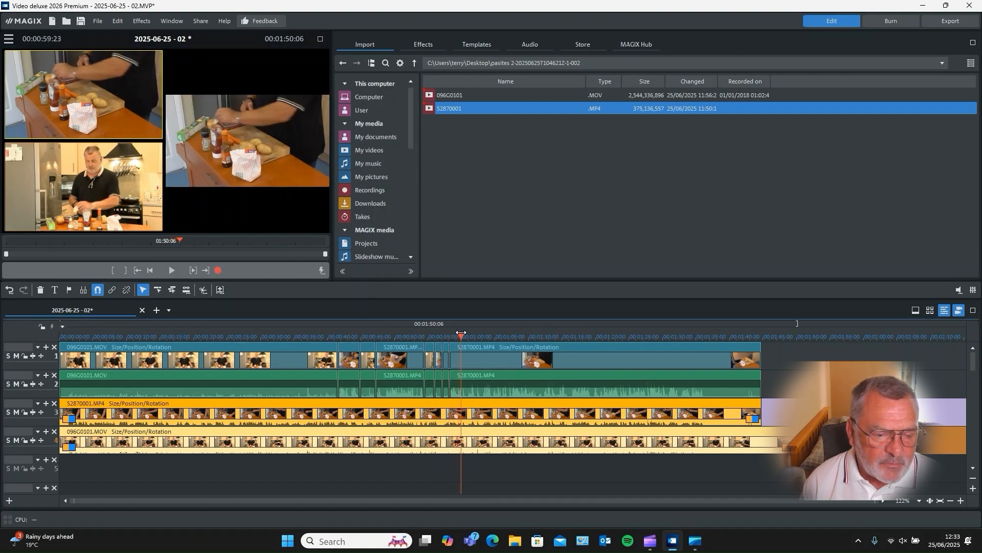
{"action": "key", "text": "2"}
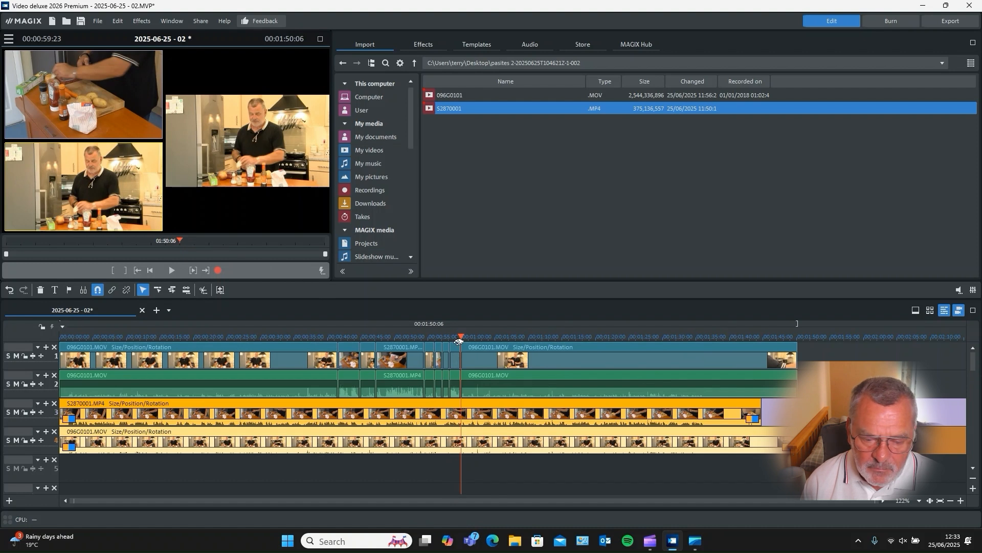
Switch to the S2870001.MP4 camera at 00:01:20:00 on the timeline
{"action": "left_click_drag", "start_coordinate": [460, 335], "coordinate": [596, 340]}
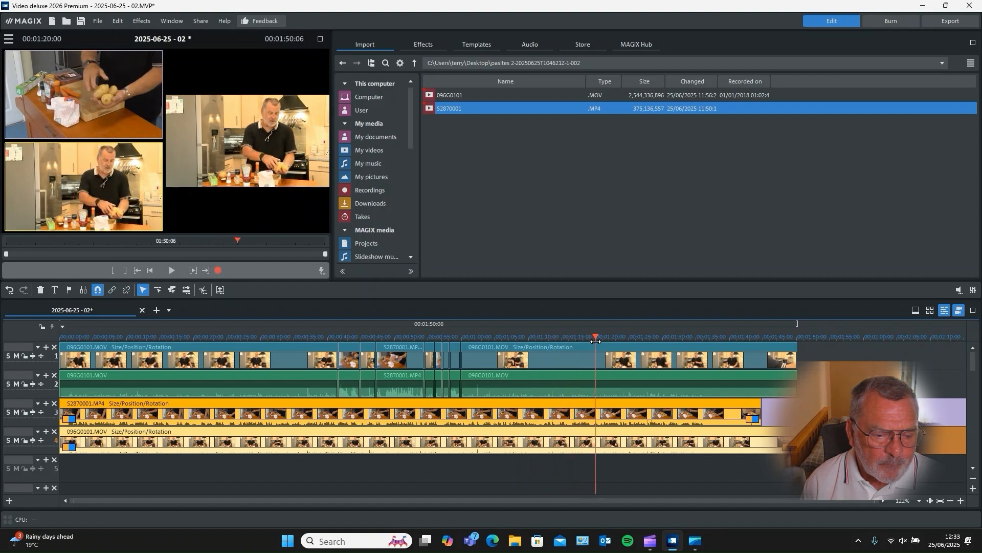
{"action": "left_click", "coordinate": [147, 110]}
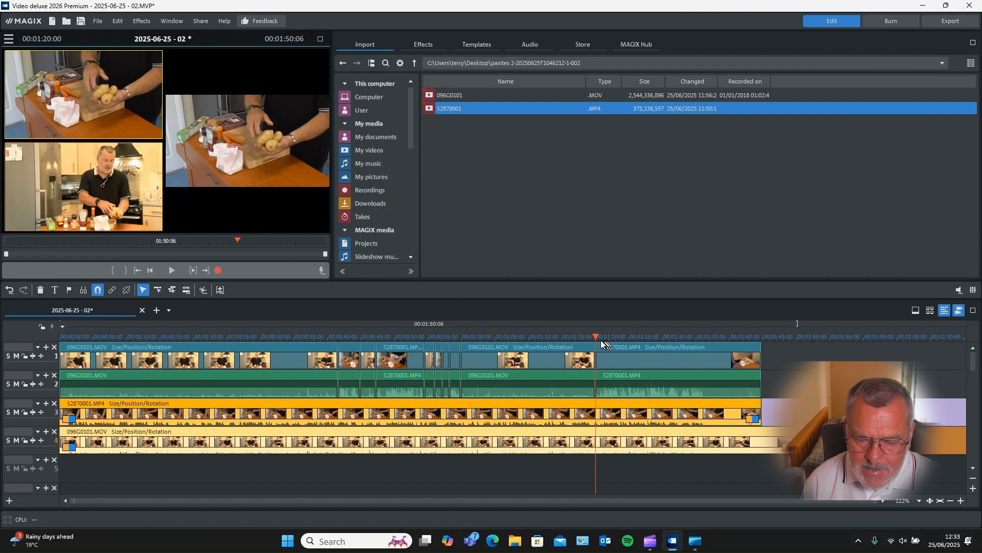
{"action": "left_click_drag", "start_coordinate": [595, 339], "coordinate": [631, 338]}
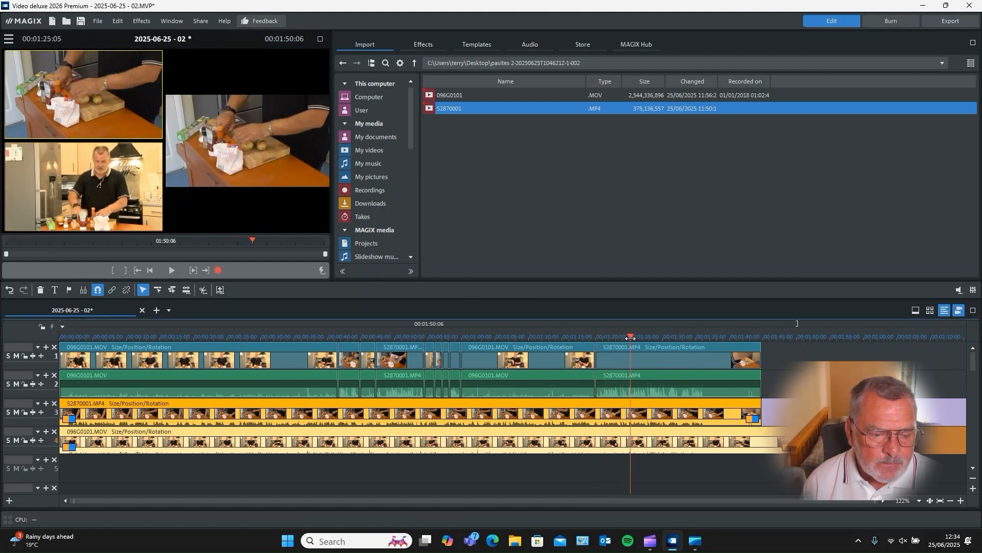
{"action": "left_click", "coordinate": [56, 218]}
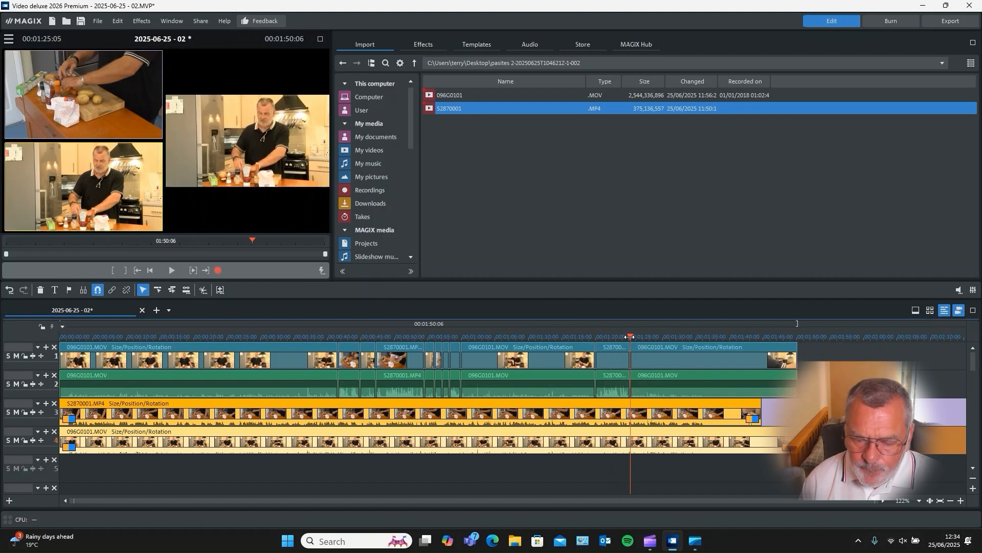
{"action": "left_click_drag", "start_coordinate": [629, 336], "coordinate": [631, 343]}
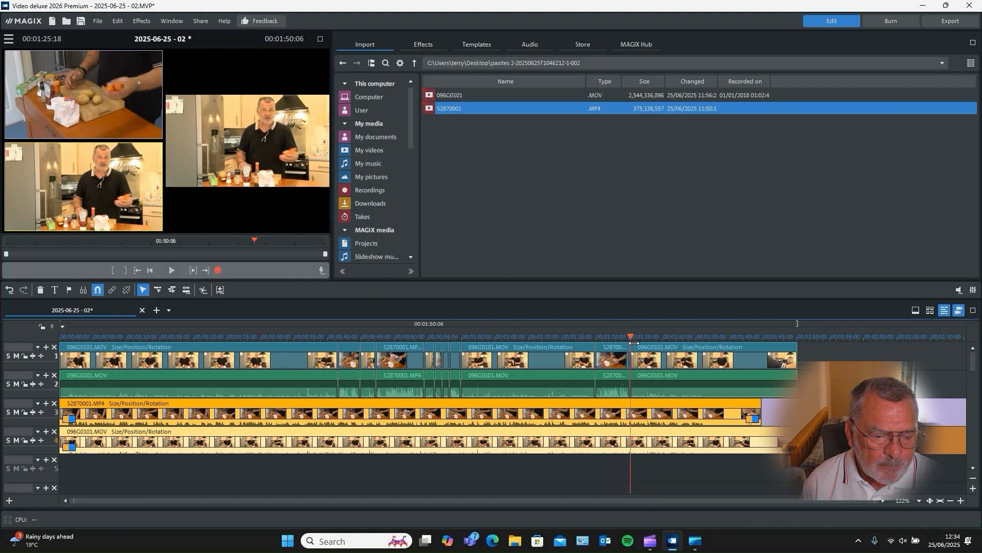
{"action": "left_click", "coordinate": [148, 97]}
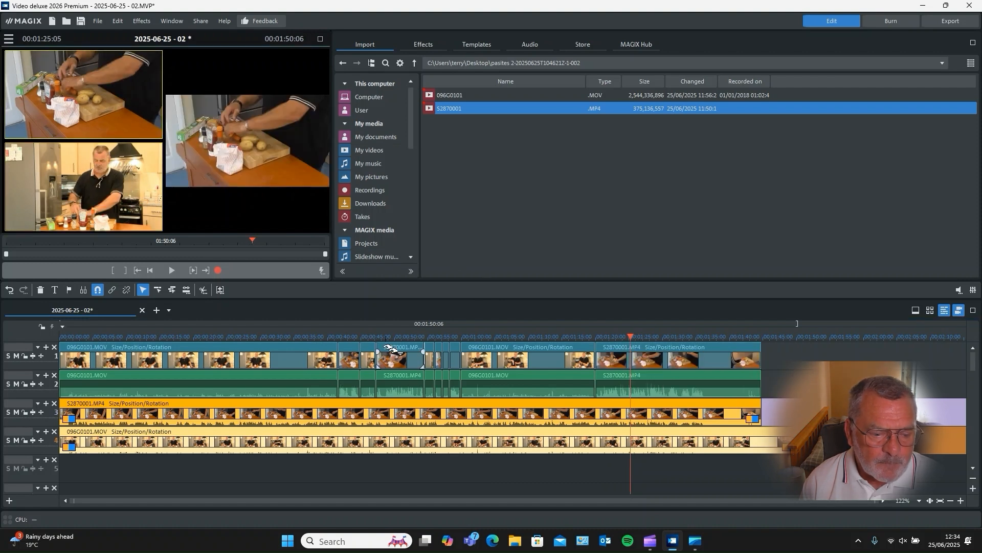
Return to the 096G0101.MOV camera at about 00:01:27:08
{"action": "left_click", "coordinate": [634, 336]}
{"action": "left_click_drag", "start_coordinate": [634, 334], "coordinate": [645, 329]}
{"action": "left_click", "coordinate": [45, 227]}
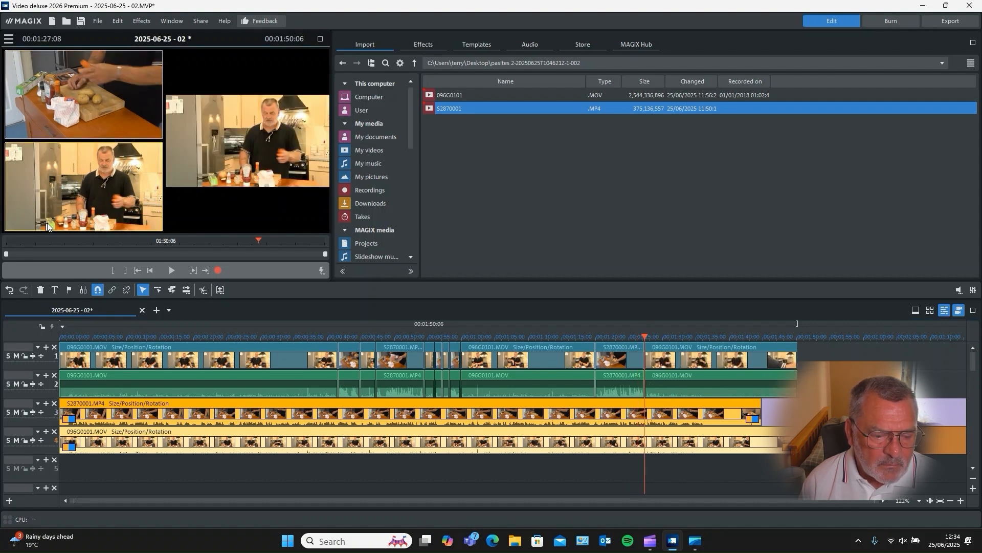
Split the switched edit and both source recordings at 00:01:36:01 and delete everything after that point
{"action": "left_click_drag", "start_coordinate": [646, 339], "coordinate": [704, 345]}
{"action": "left_click", "coordinate": [703, 345]}
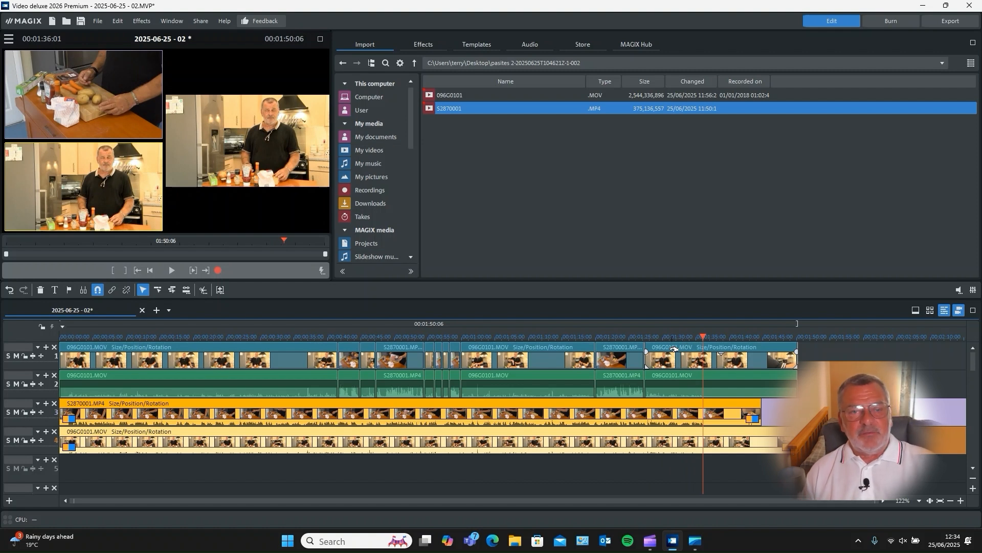
{"action": "left_click", "coordinate": [648, 425]}
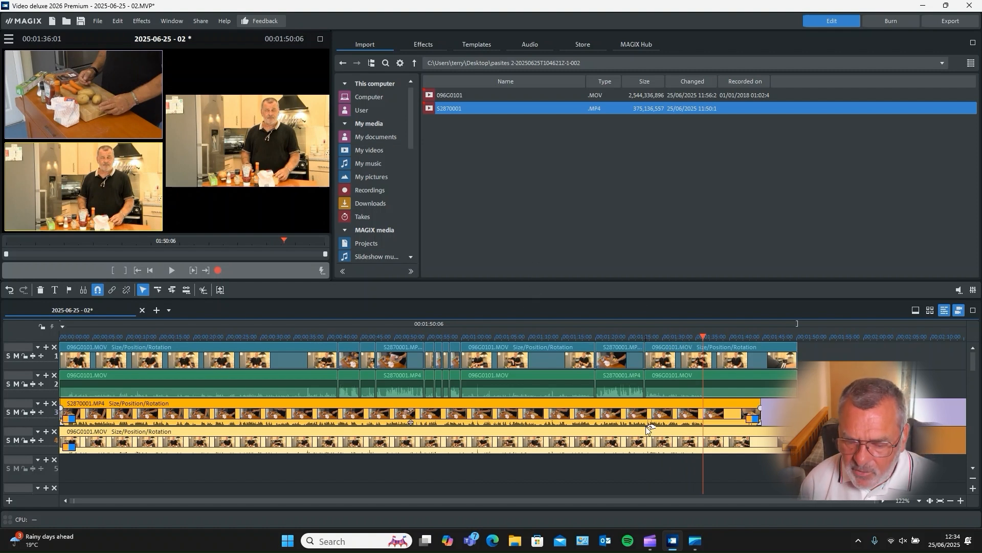
{"action": "left_click_drag", "start_coordinate": [731, 481], "coordinate": [732, 297]}
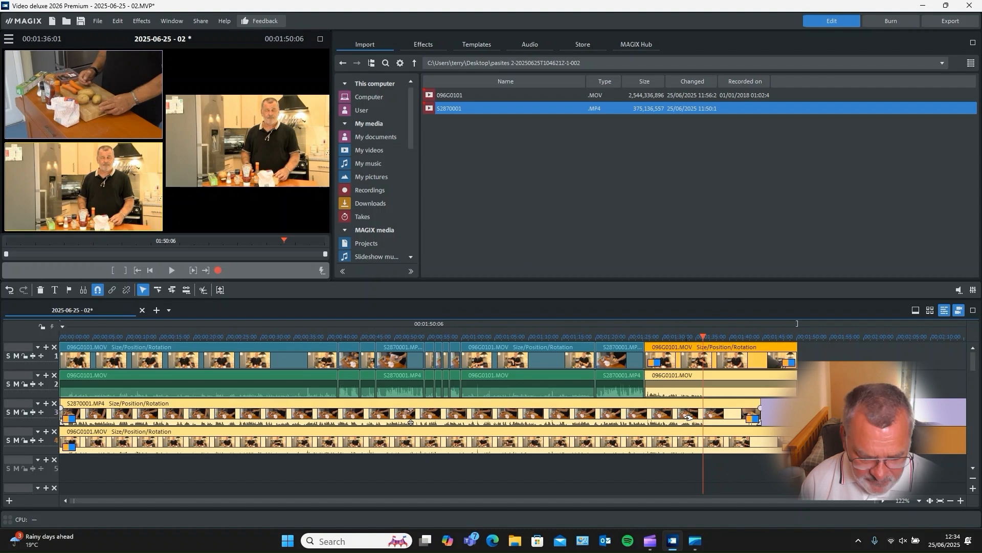
{"action": "key", "text": "t"}
{"action": "left_click_drag", "start_coordinate": [765, 466], "coordinate": [711, 353]}
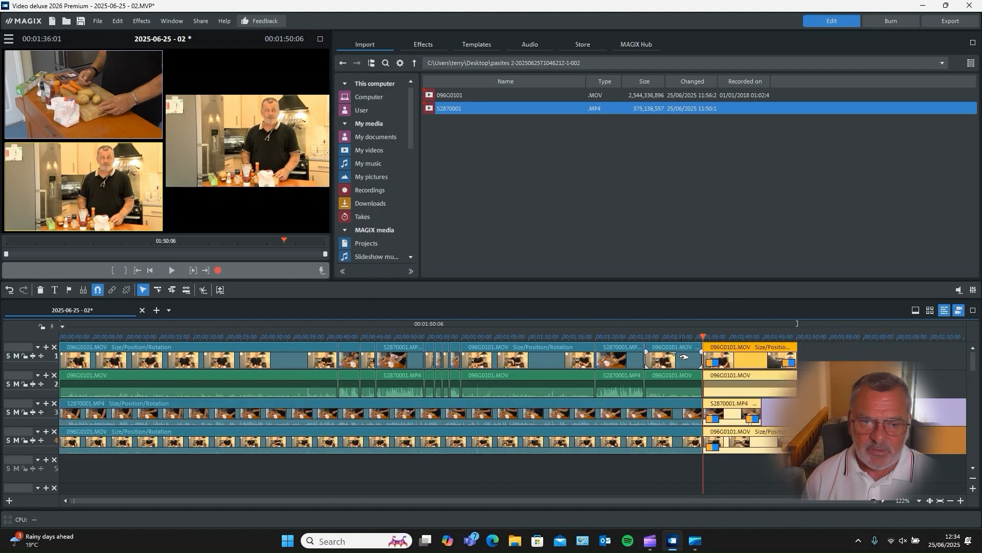
{"action": "key", "text": "Delete"}
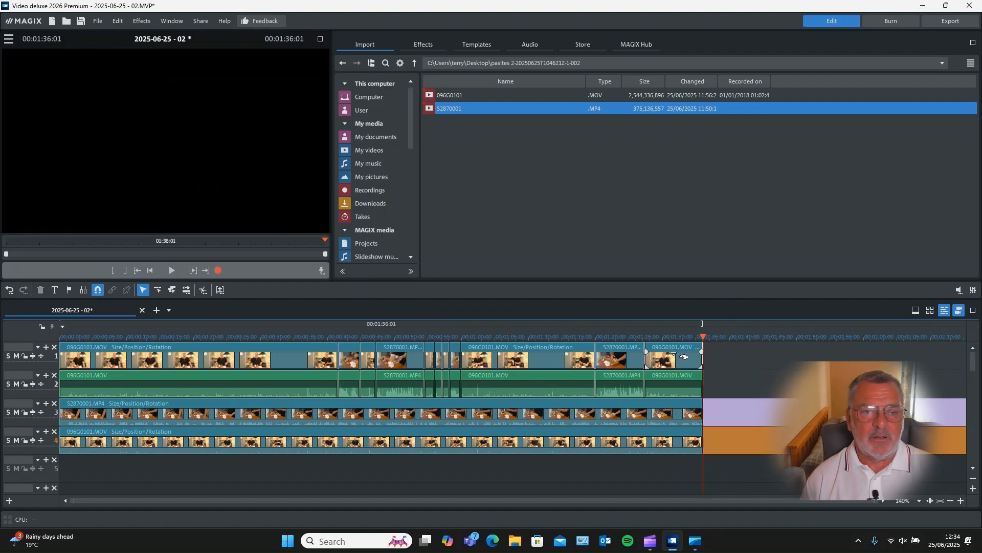
Play the switched edit from about 00:00:35:24 to review the camera cuts, and select the opening 096G0101.MOV clip
{"action": "left_click", "coordinate": [299, 334]}
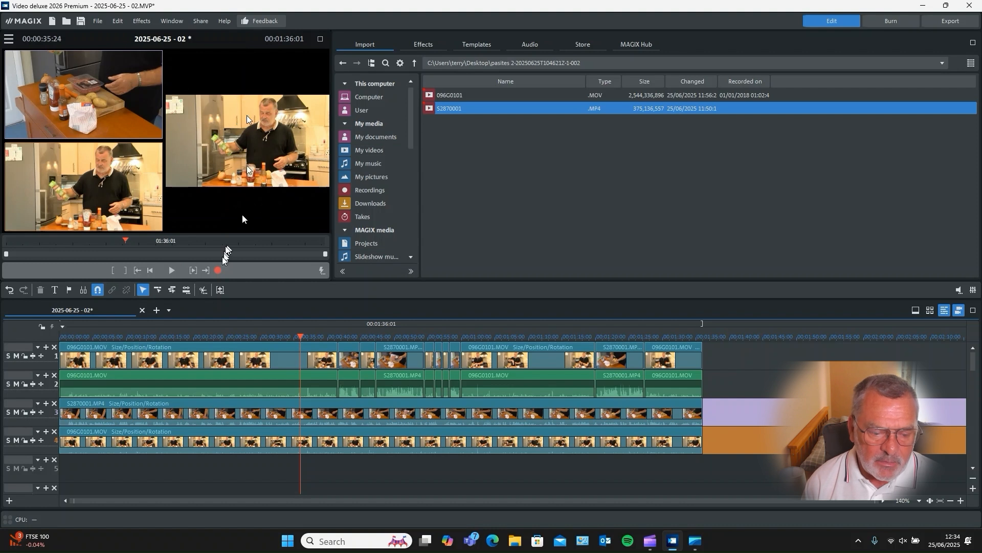
{"action": "left_click", "coordinate": [171, 269]}
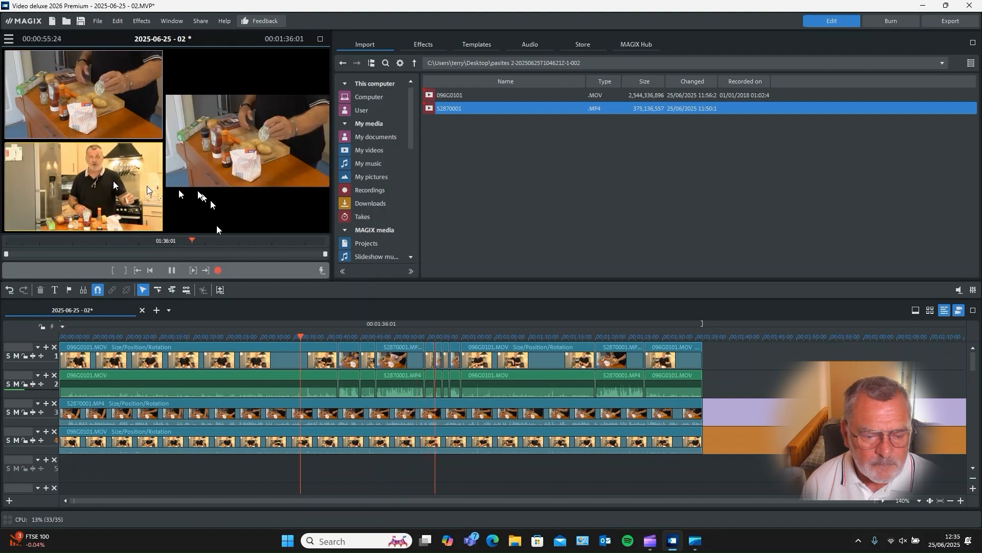
{"action": "left_click", "coordinate": [172, 271]}
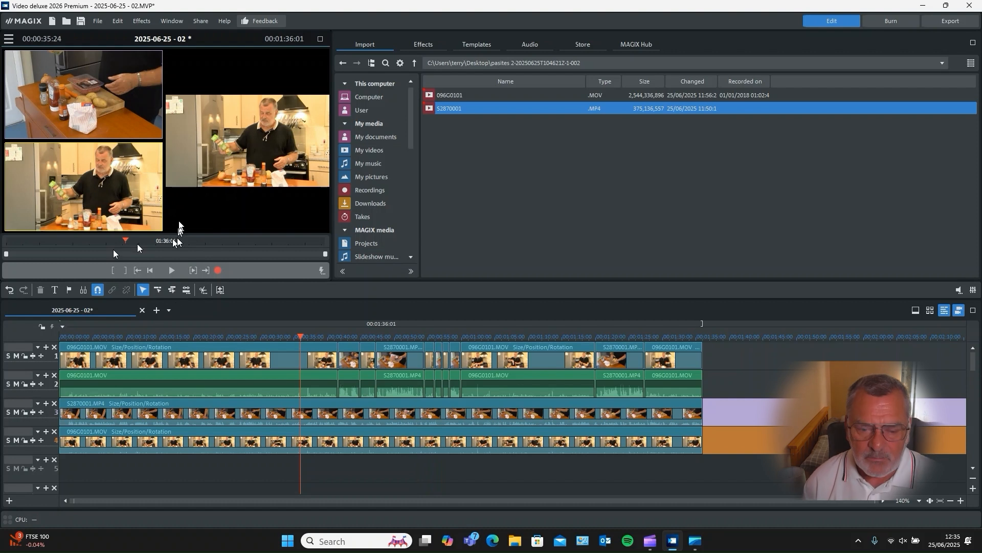
{"action": "left_click", "coordinate": [247, 340]}
{"action": "left_click", "coordinate": [248, 345]}
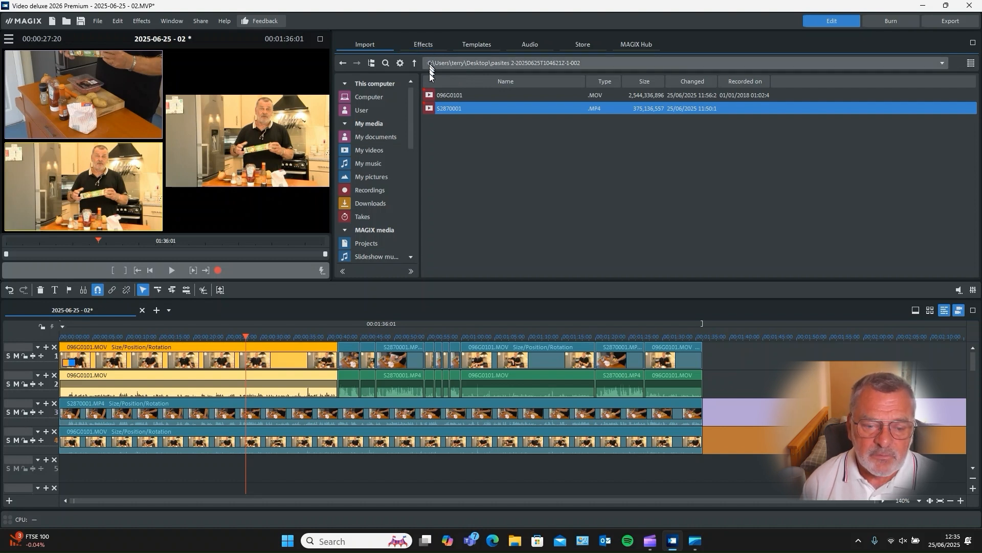
Try to export the movie as MPEG-4 video
{"action": "left_click", "coordinate": [97, 21]}
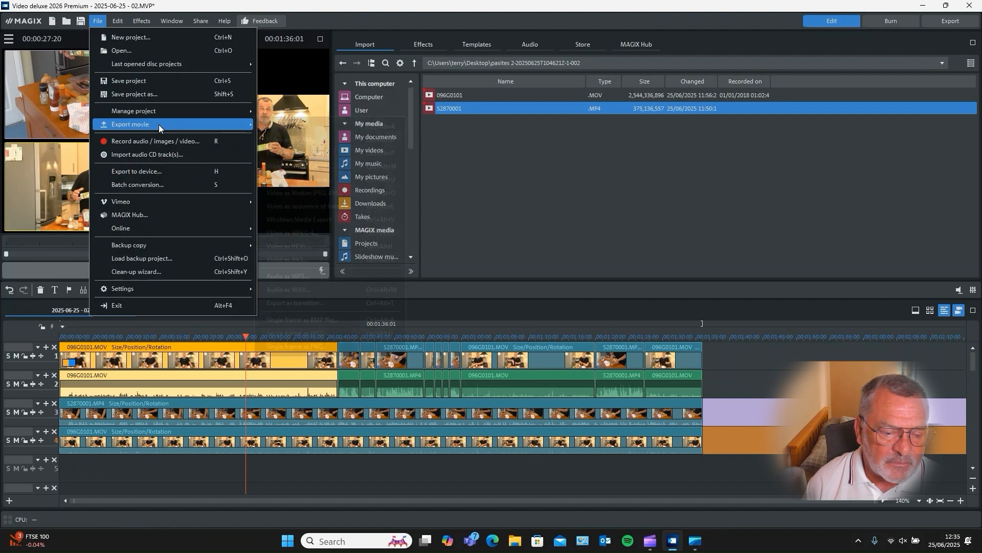
{"action": "mouse_move", "coordinate": [159, 124]}
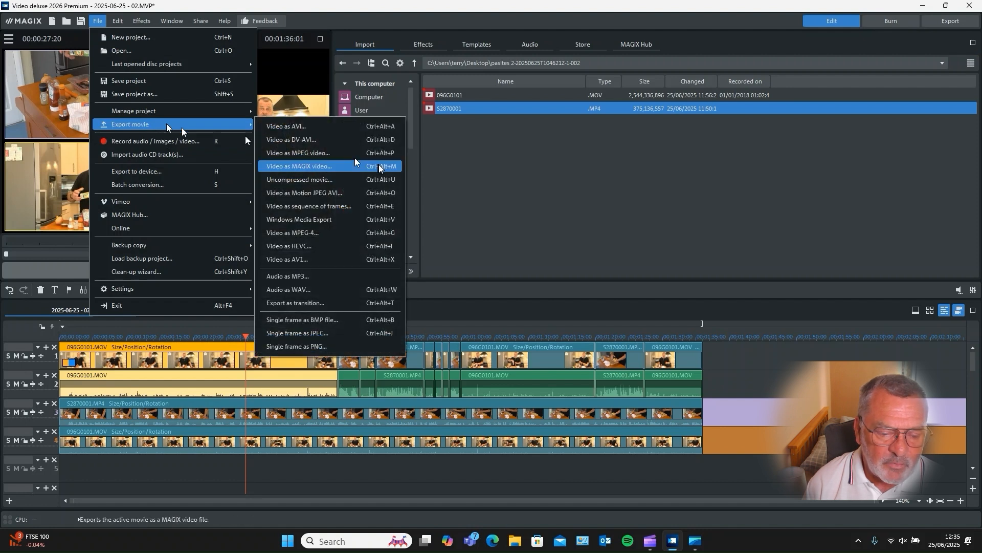
{"action": "left_click", "coordinate": [325, 234]}
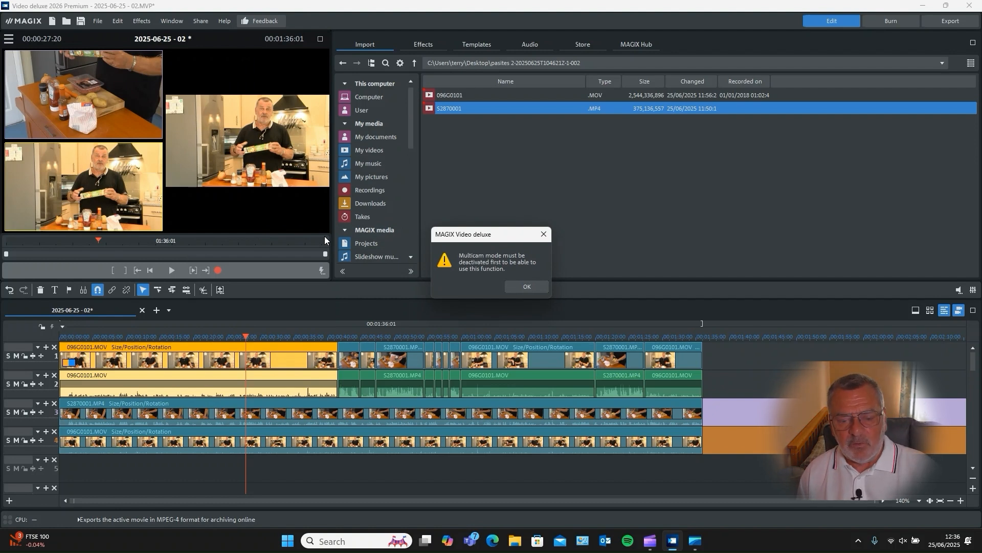
{"action": "left_click", "coordinate": [517, 289]}
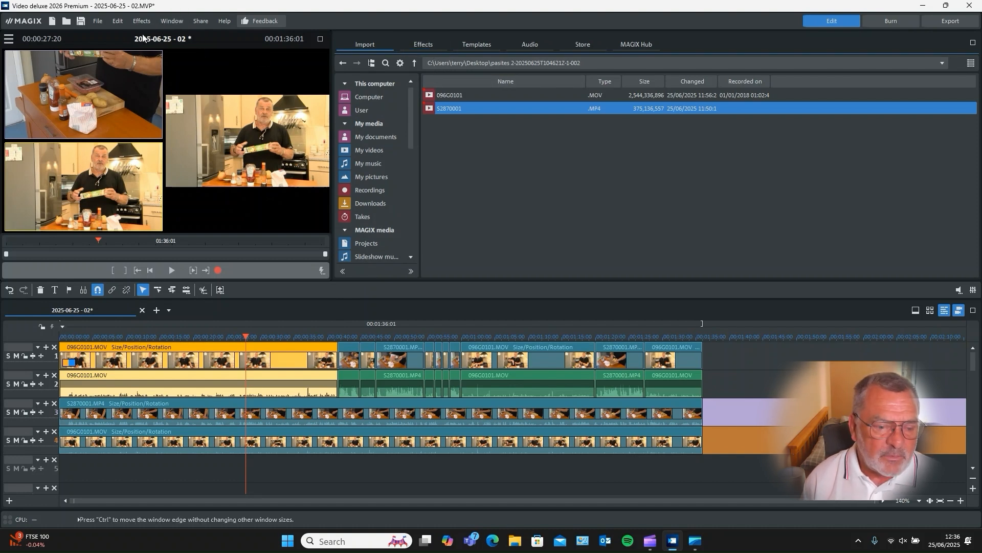
Turn off Multicam mode and open the effects for the opening 096G0101.MOV clip
{"action": "left_click", "coordinate": [117, 22]}
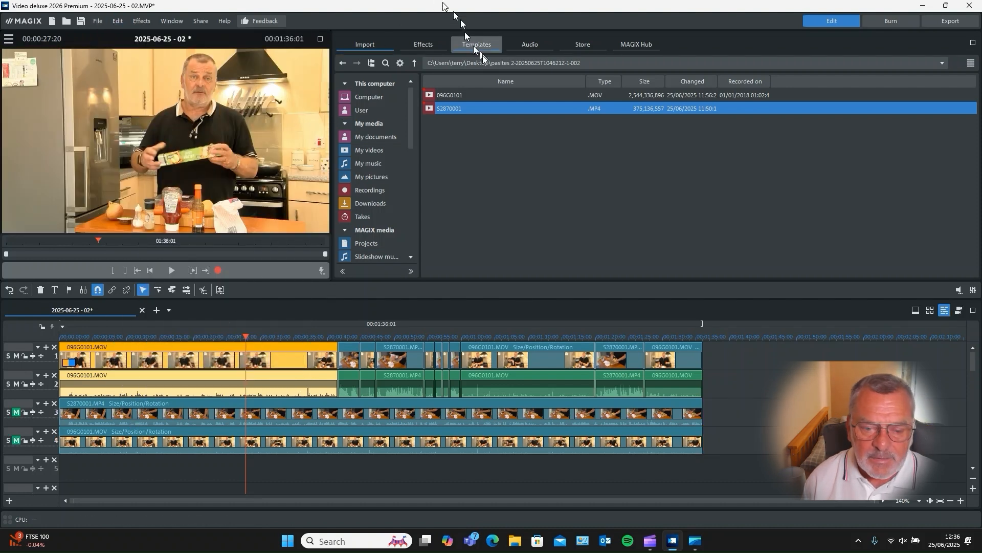
{"action": "left_click", "coordinate": [424, 44]}
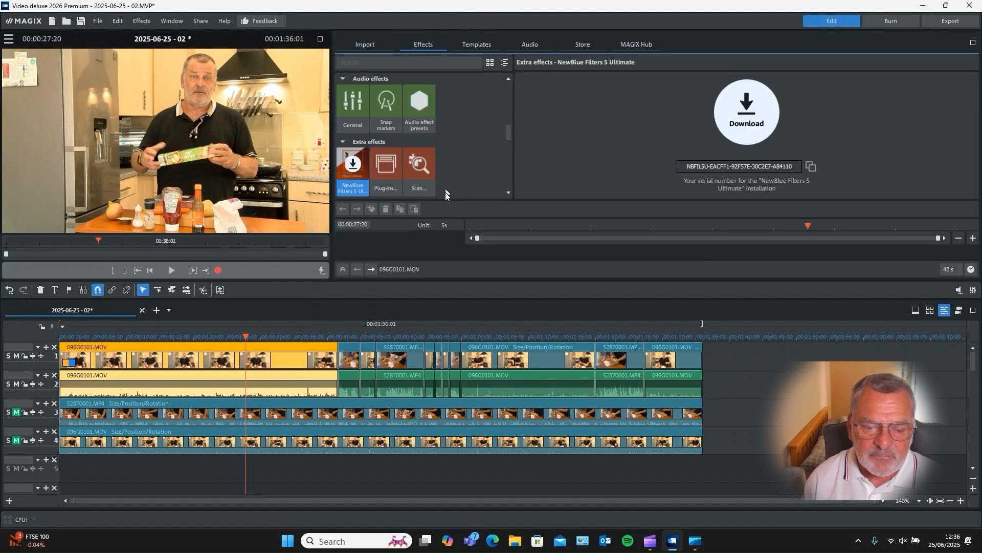